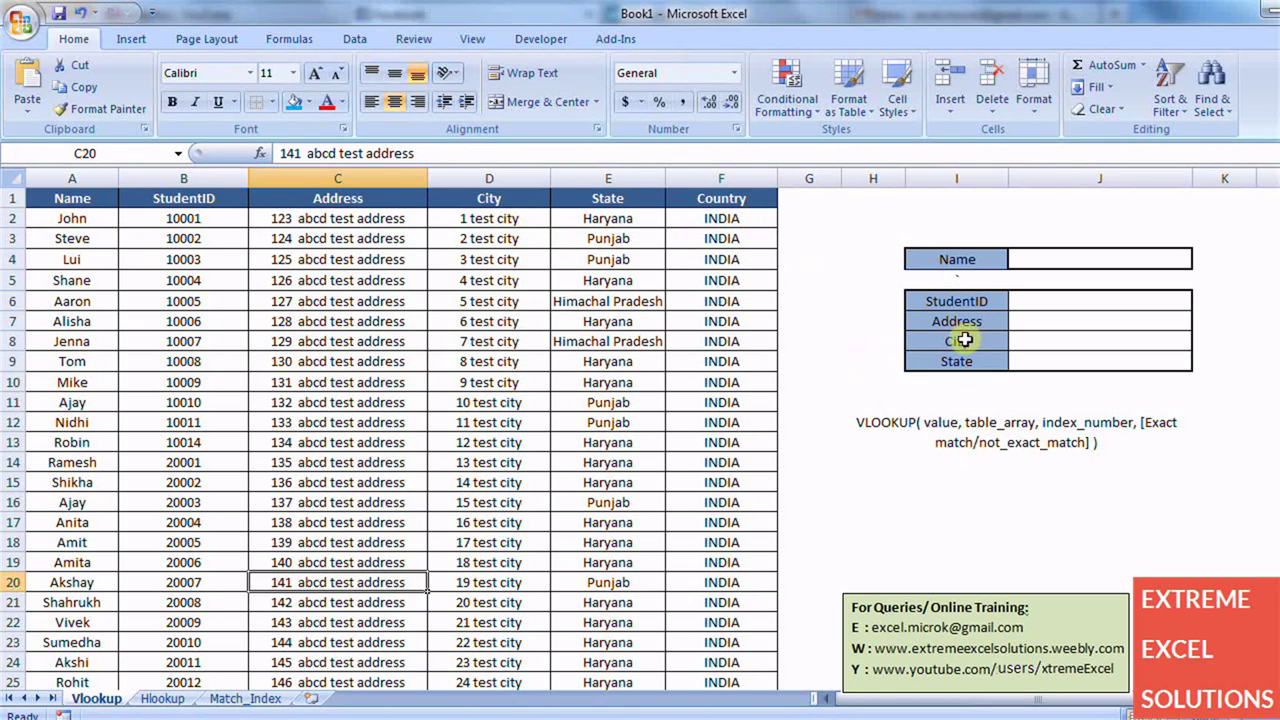
- Point out Mike's student ID, address and city in the student table
click(1055, 255)
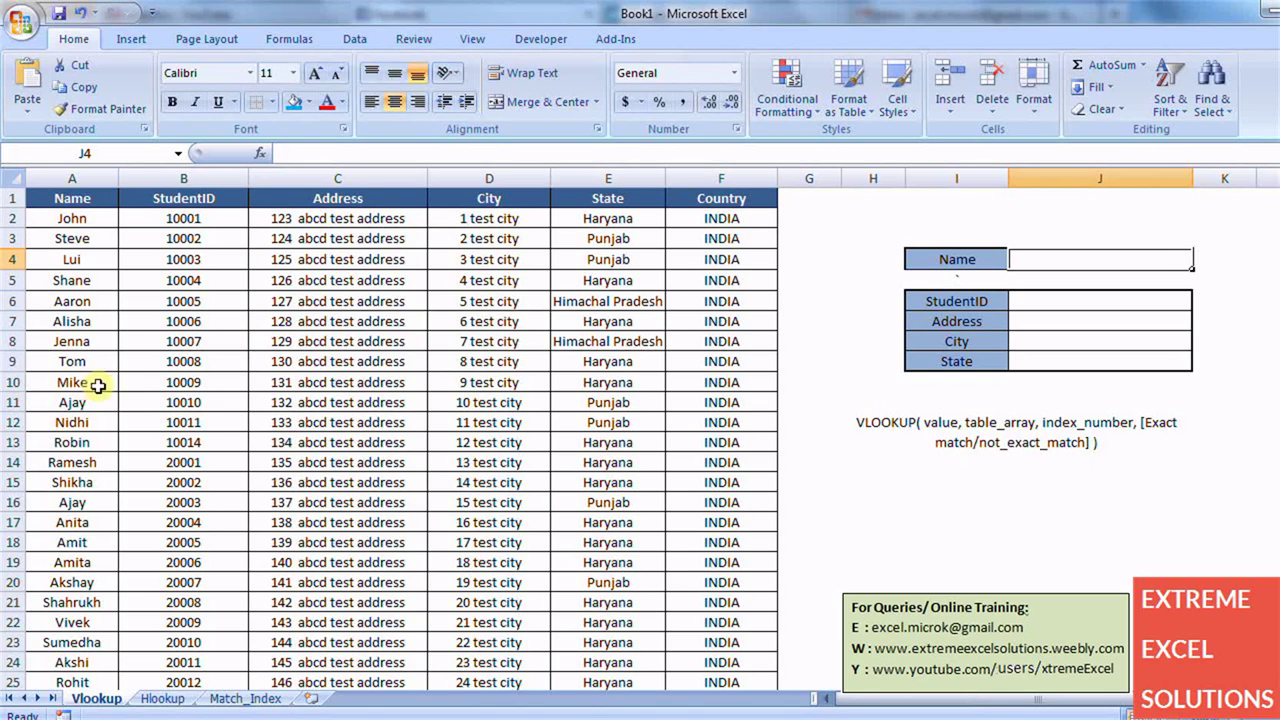
click(160, 382)
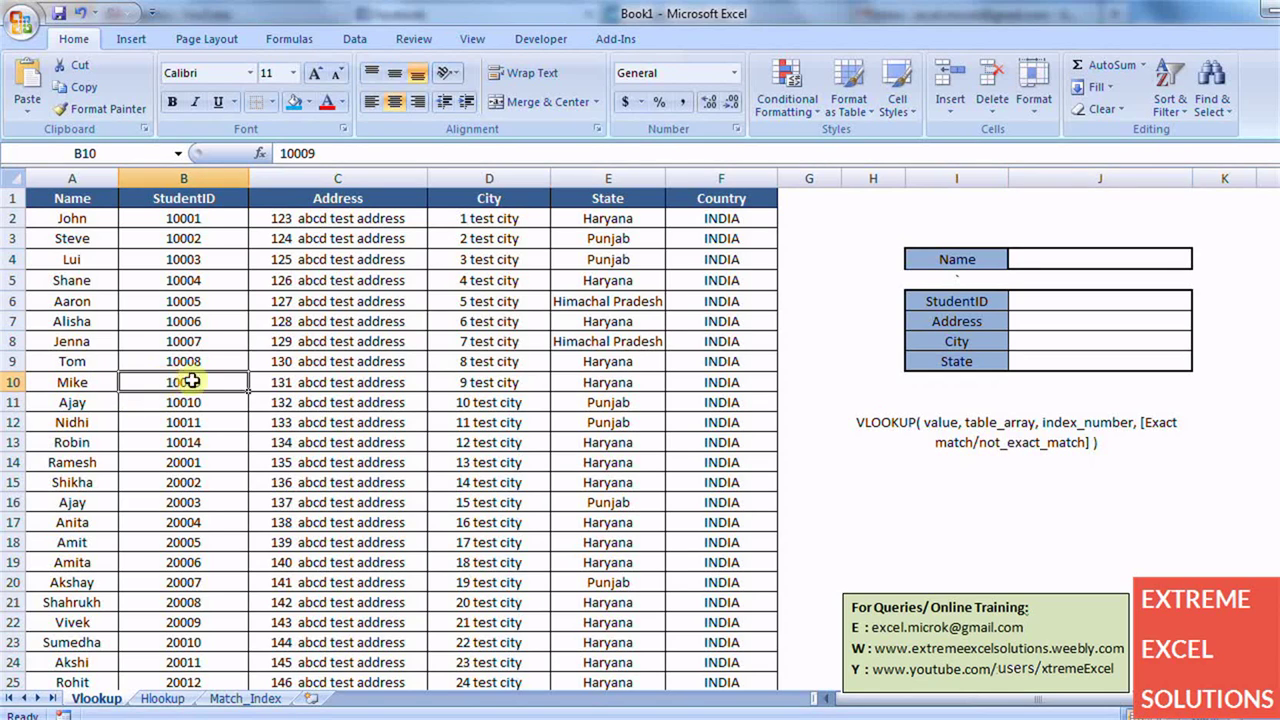
click(296, 388)
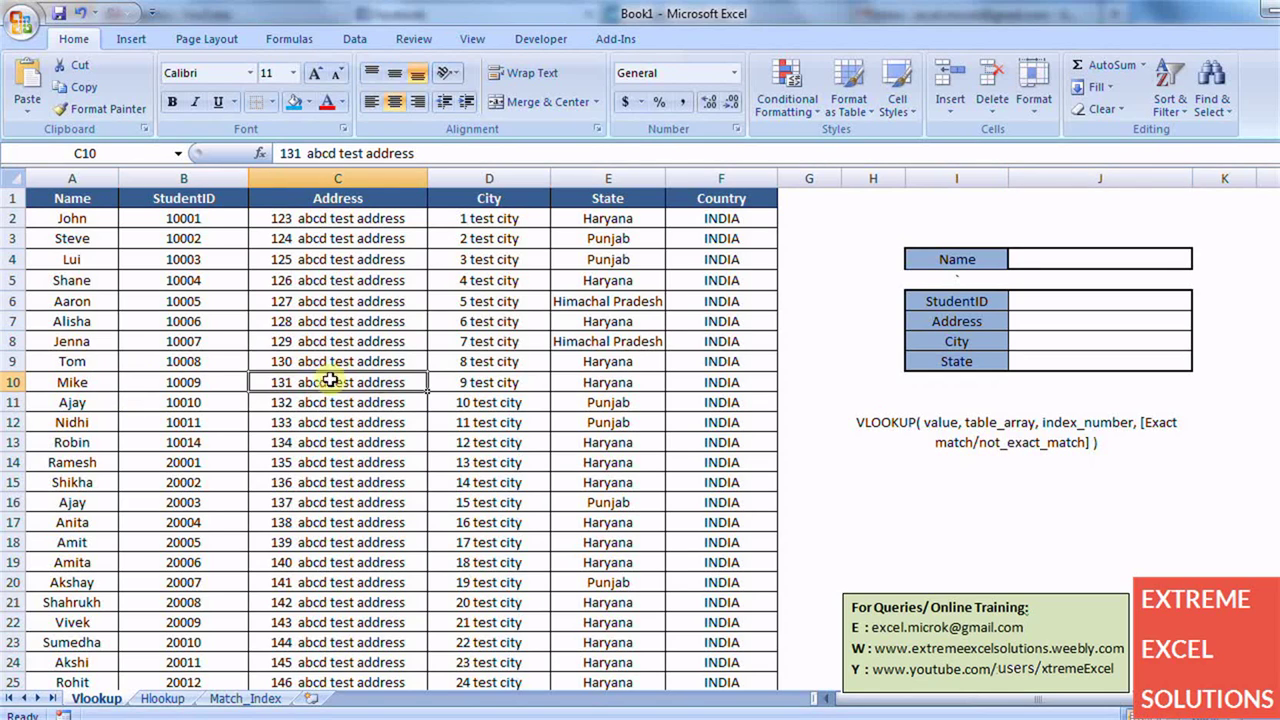
click(452, 378)
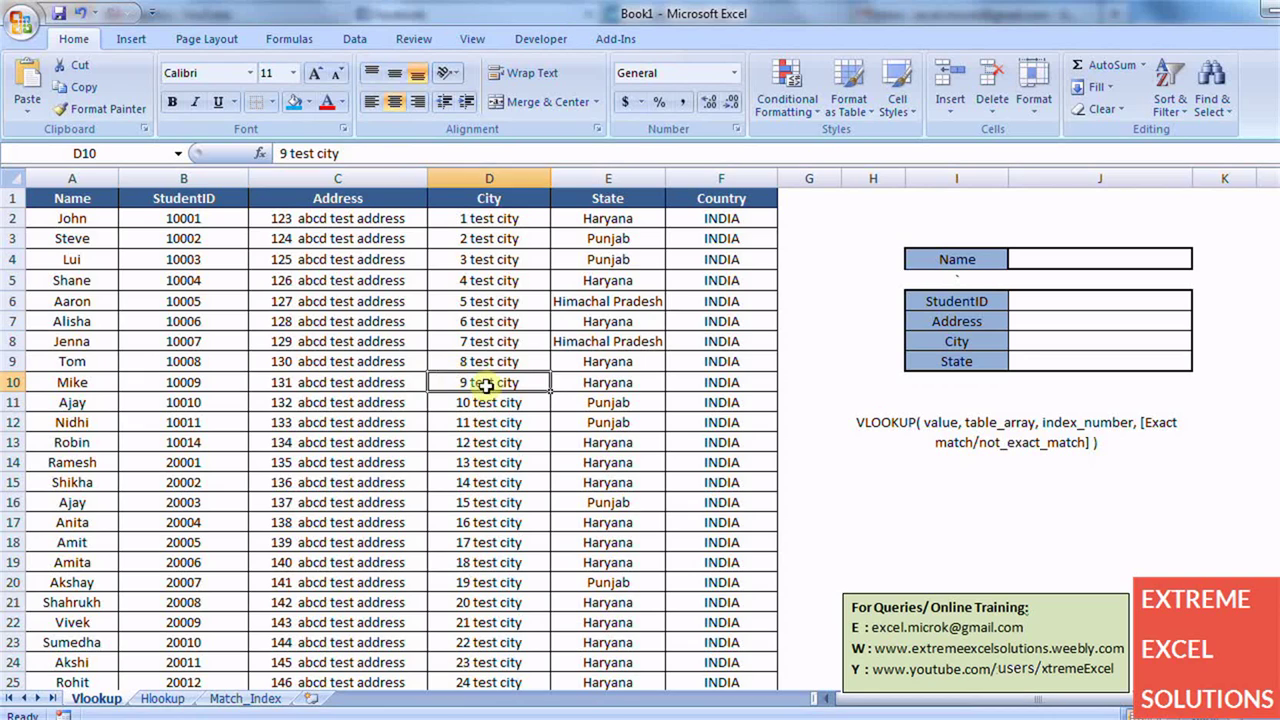
- Enter Tom in J4, then highlight the Name column and Tom's row in the table
click(1067, 263)
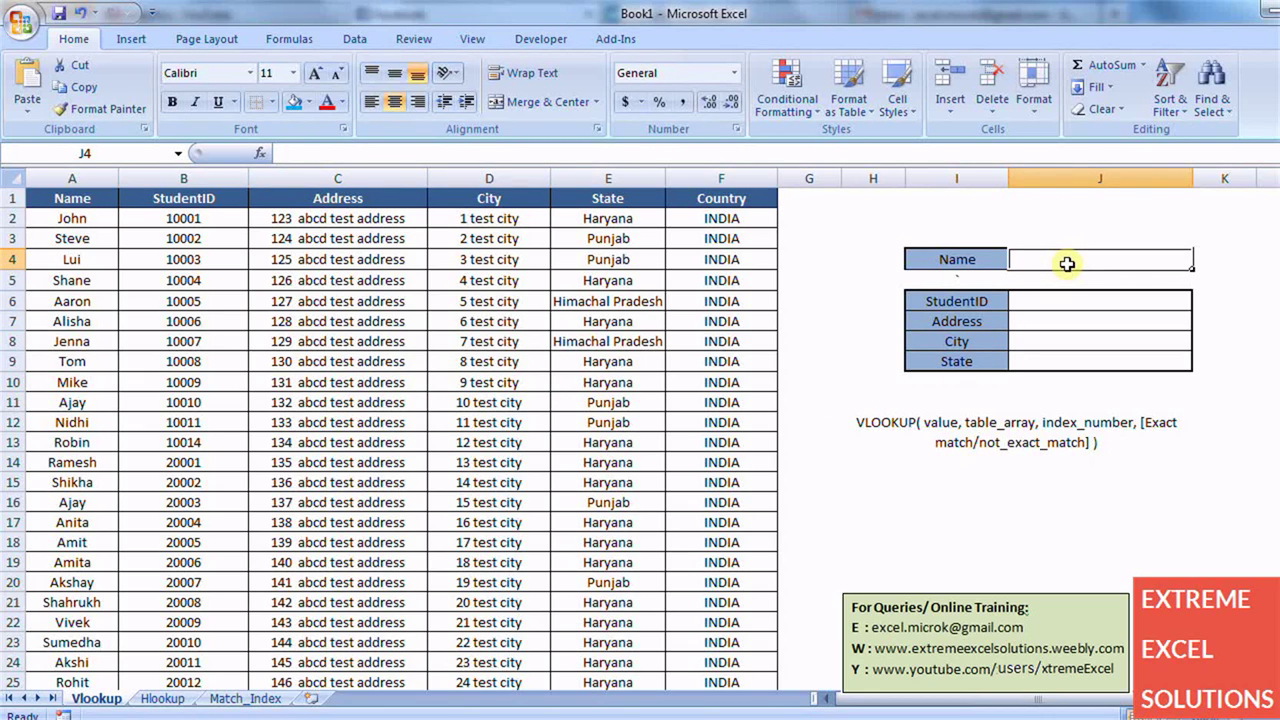
text(Tom)
key(Return)
click(1067, 263)
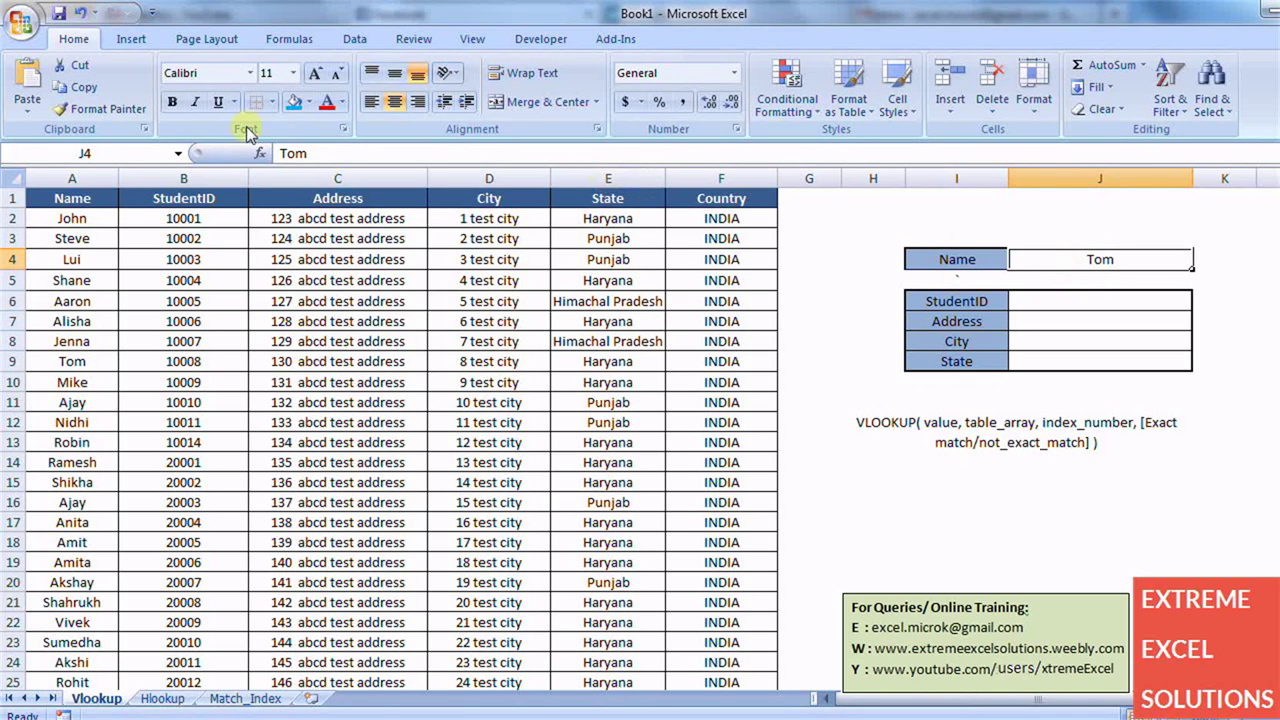
click(79, 168)
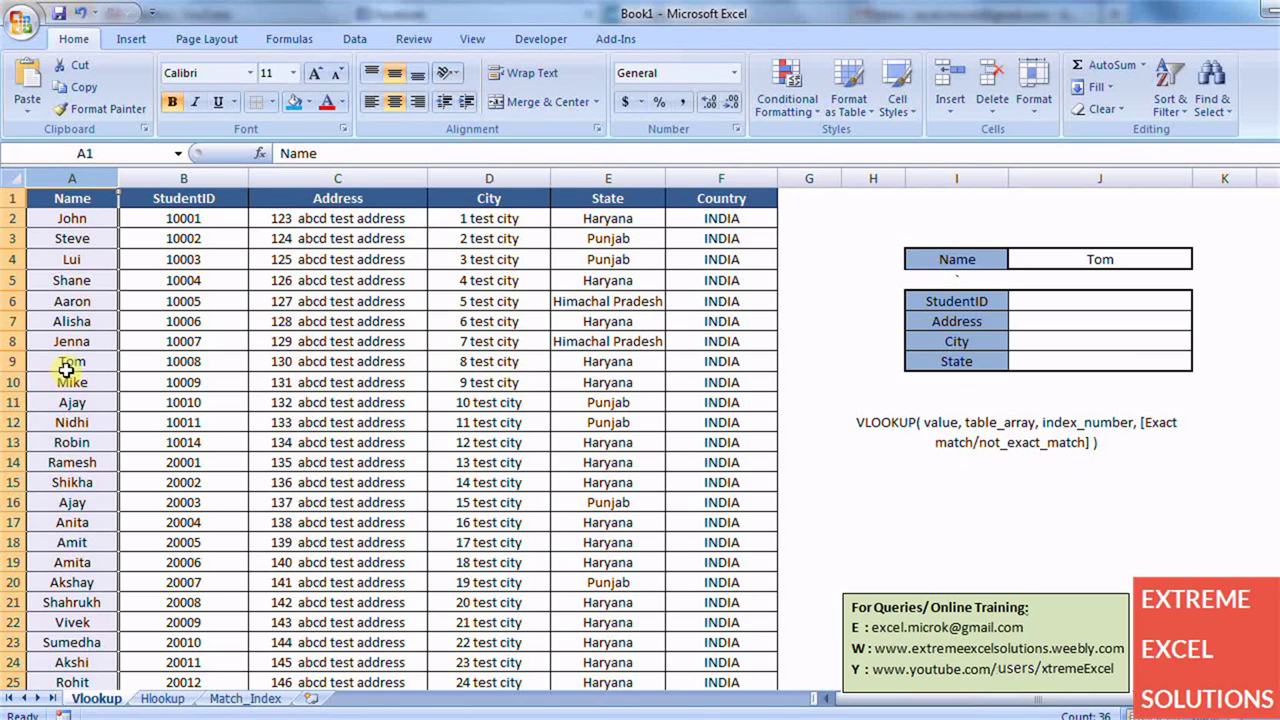
click(14, 362)
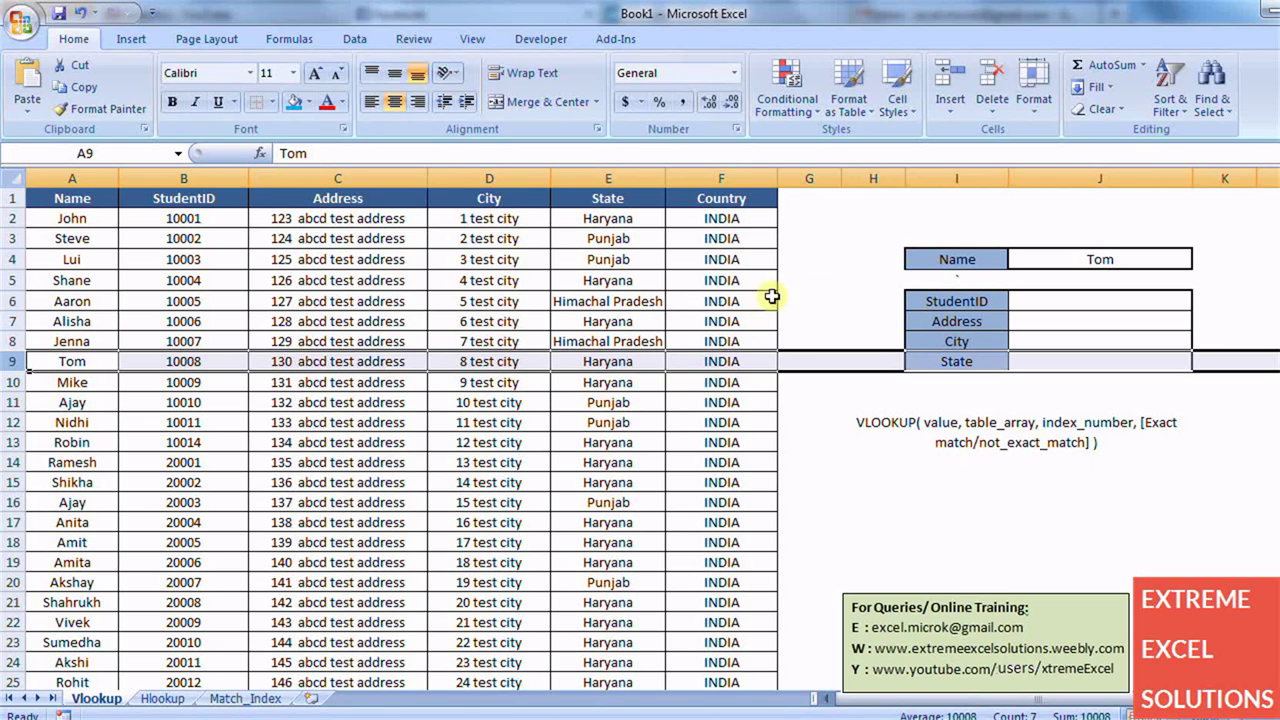
- Start a VLOOKUP in J6 using J4 as the lookup value and A1:F36 as the table
click(1031, 305)
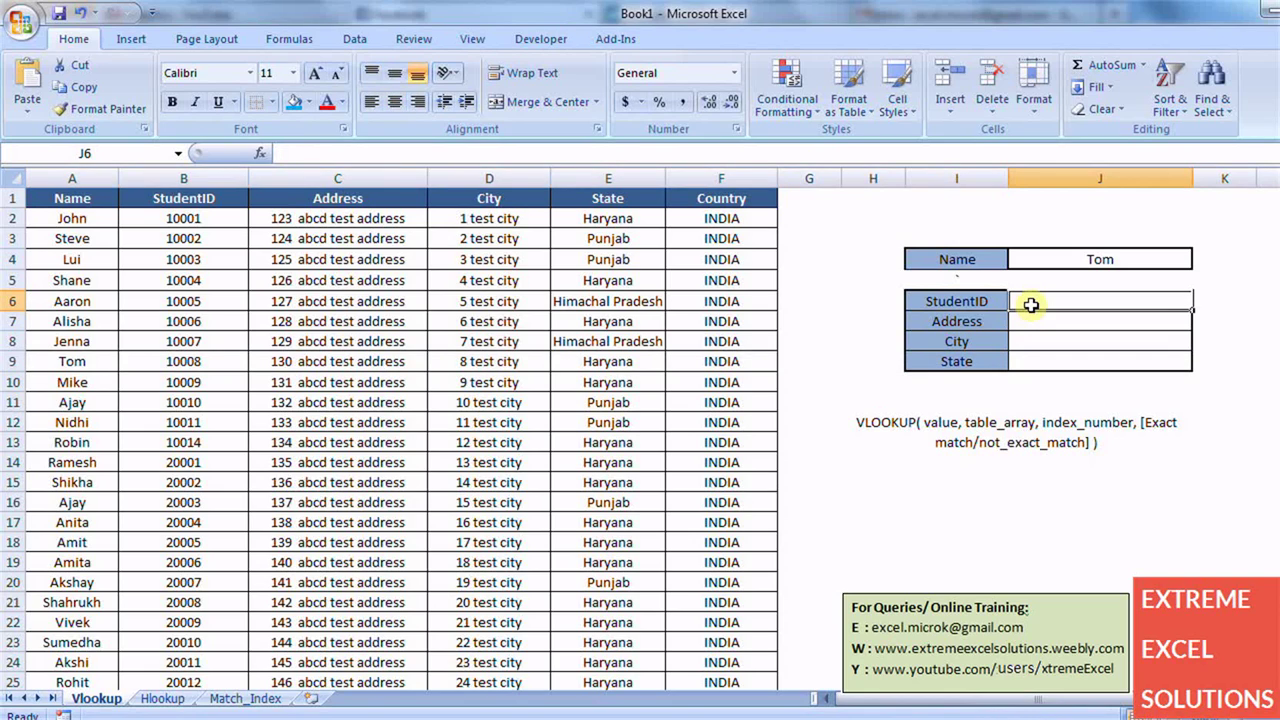
text(=)
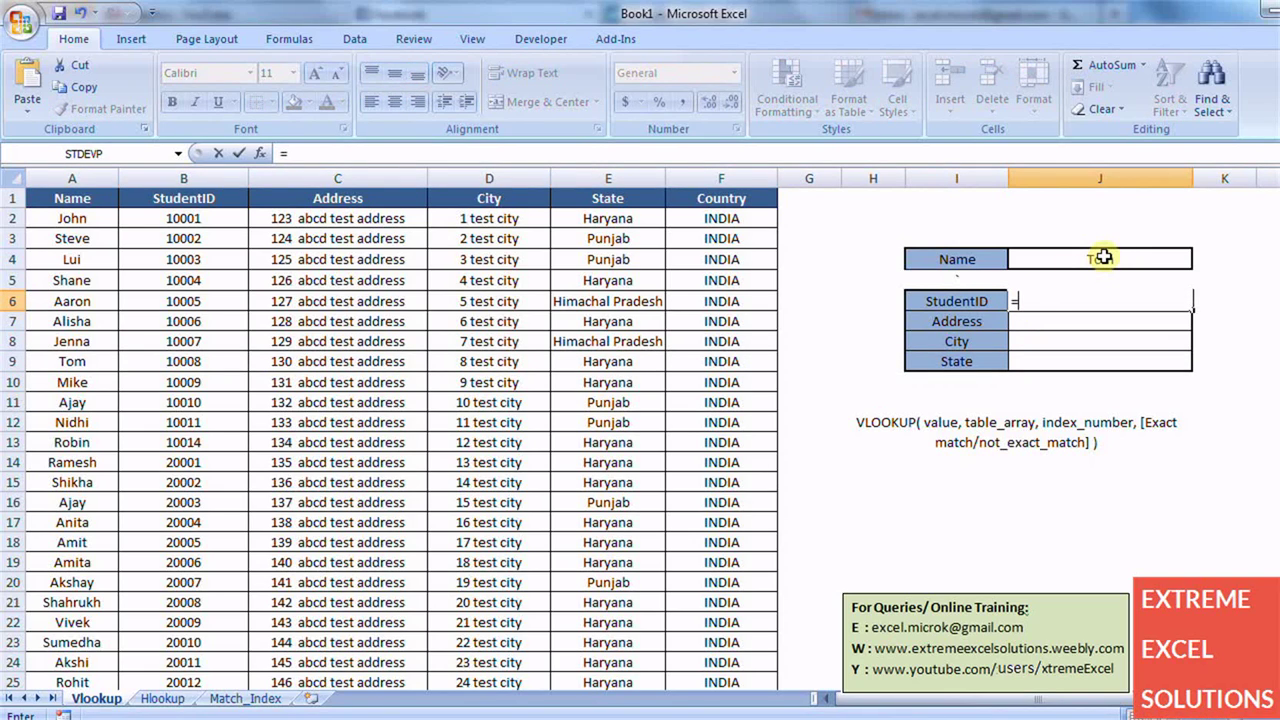
text(Vlooku)
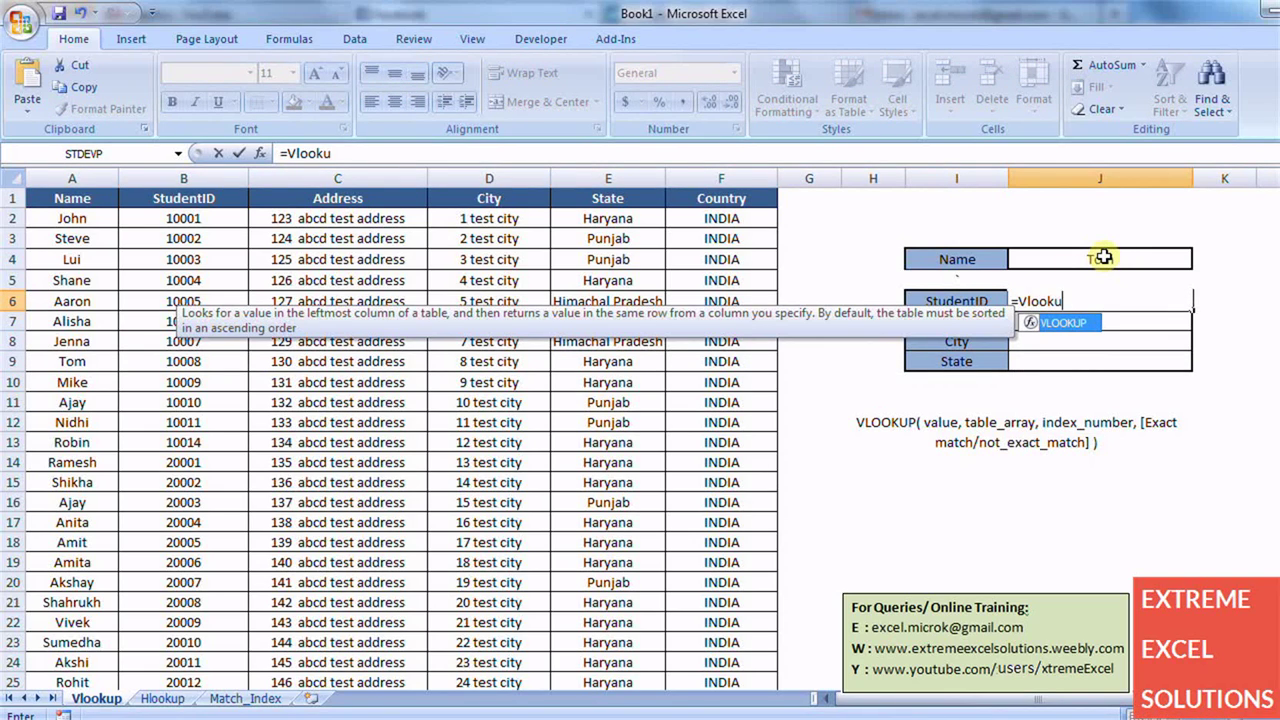
text(p()
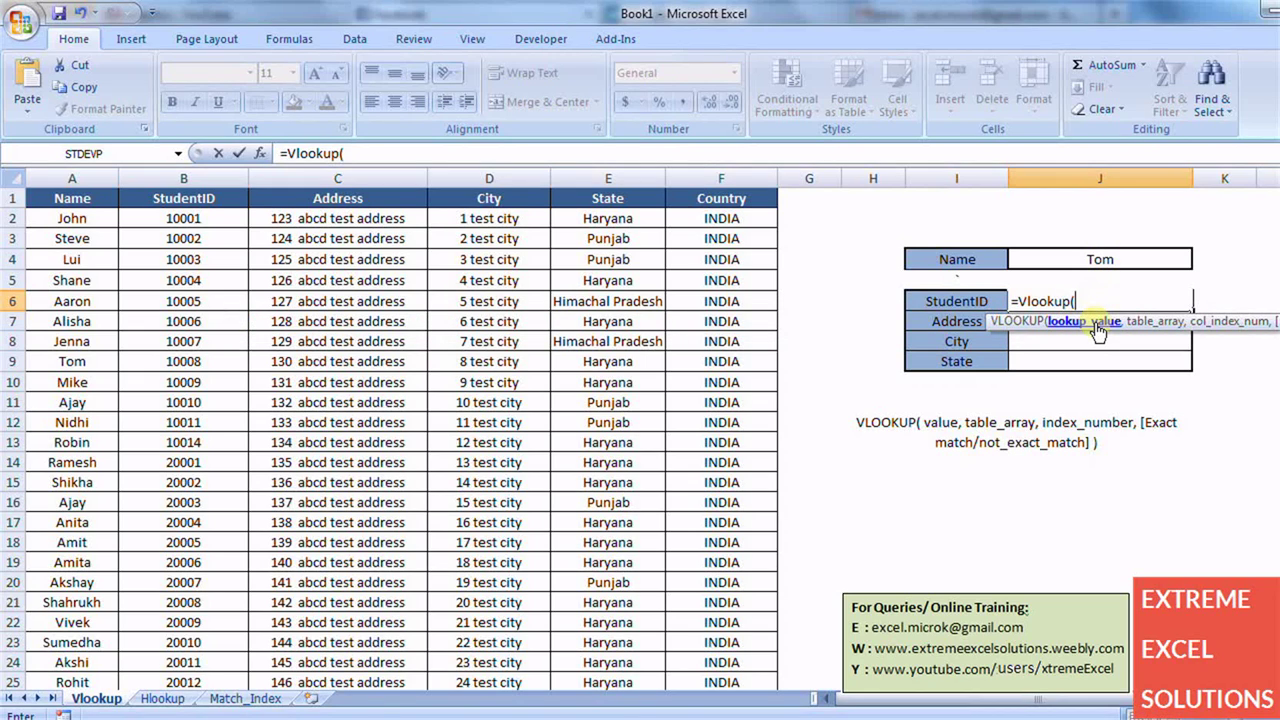
click(1120, 259)
text(,)
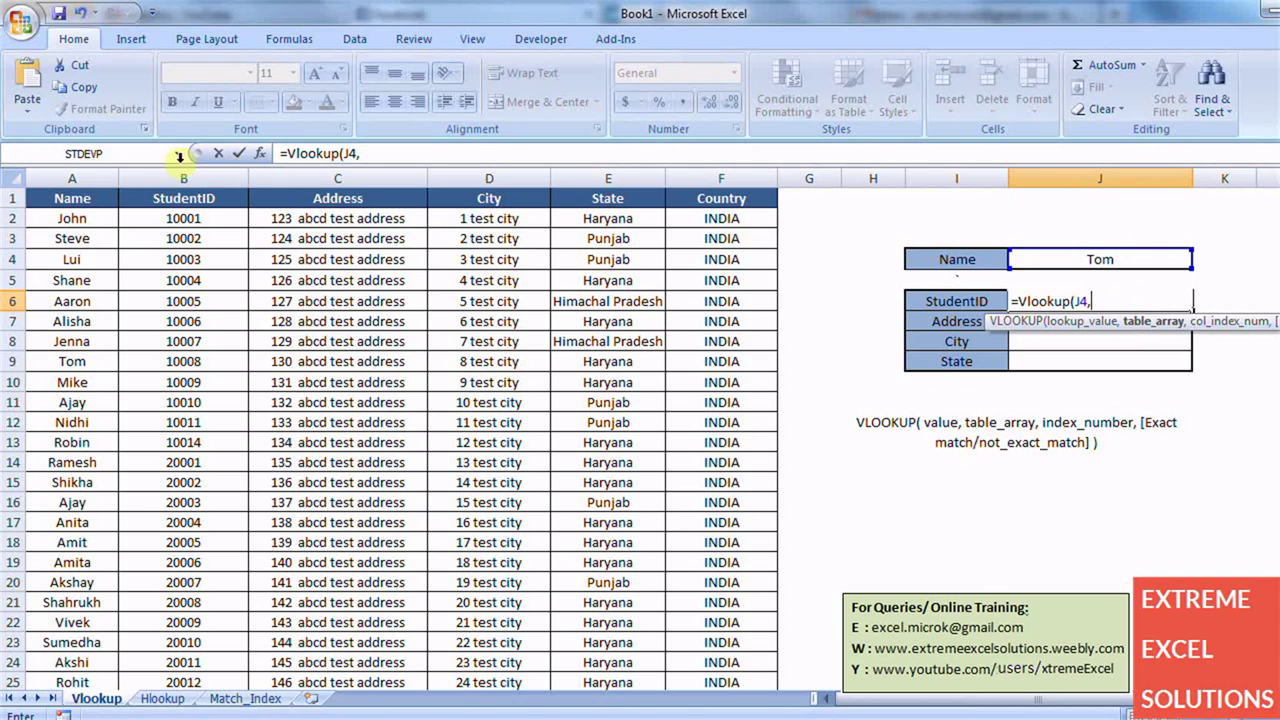
click(84, 195)
key(ctrl+shift+Right)
key(ctrl+shift+Down)
- Finish the formula with column 2 and exact match 0, returning Tom's ID 10008
text(,)
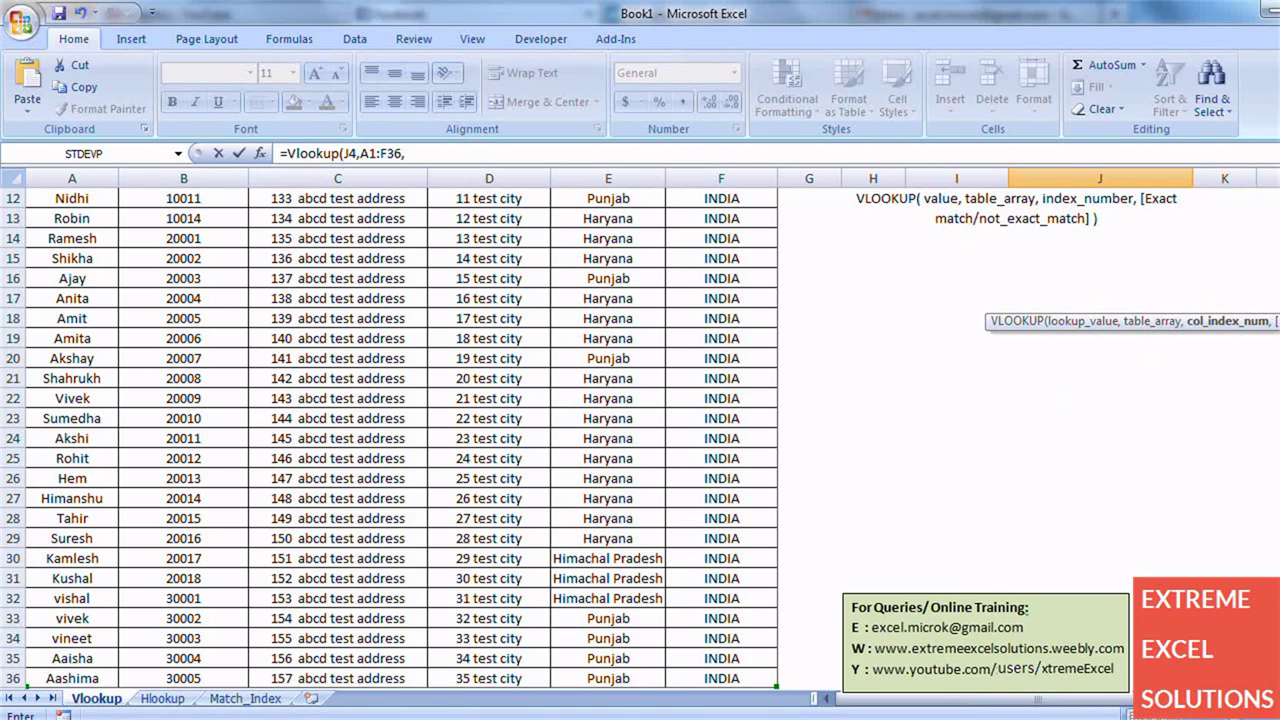
scroll(390, 440, up, 4)
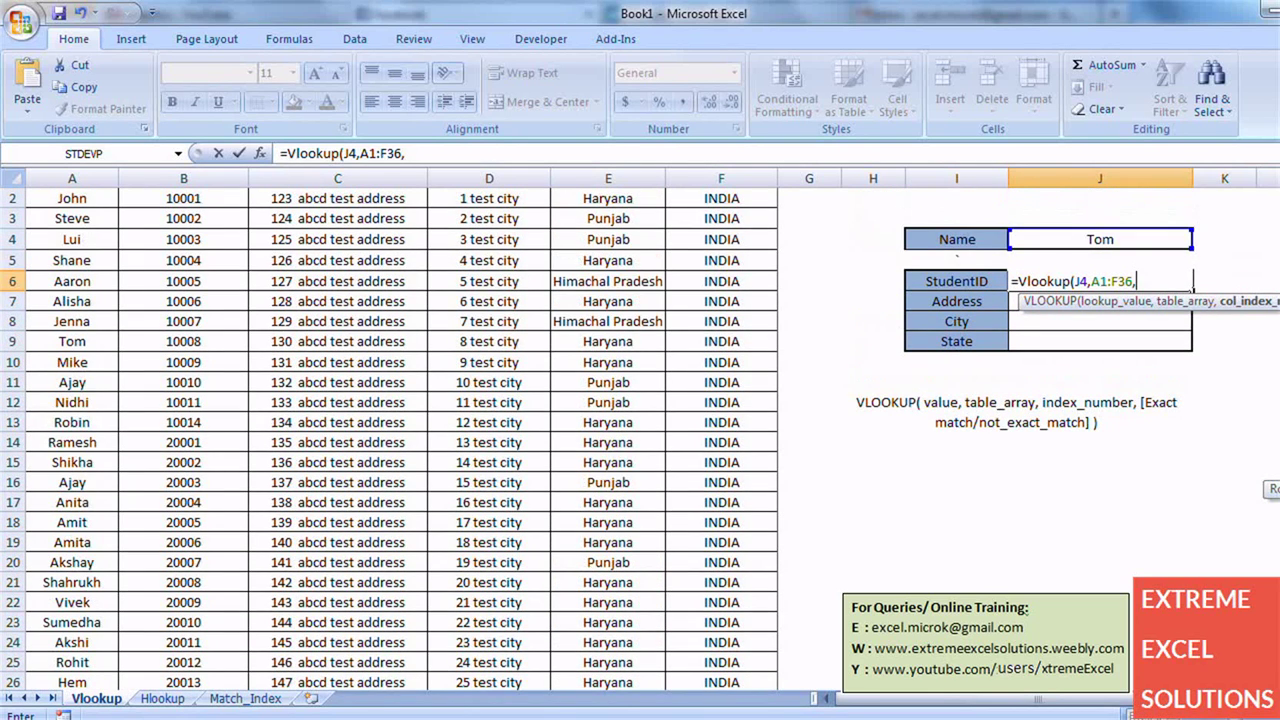
text(,)
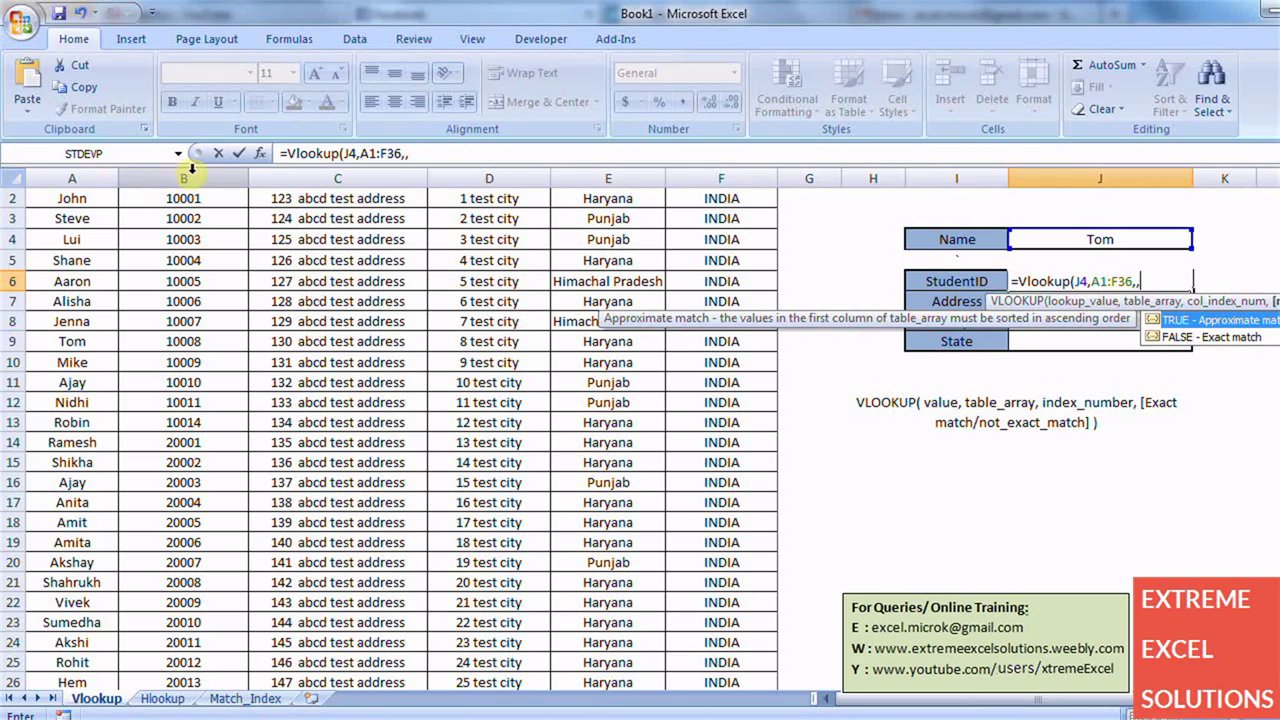
key(BackSpace)
text(2,)
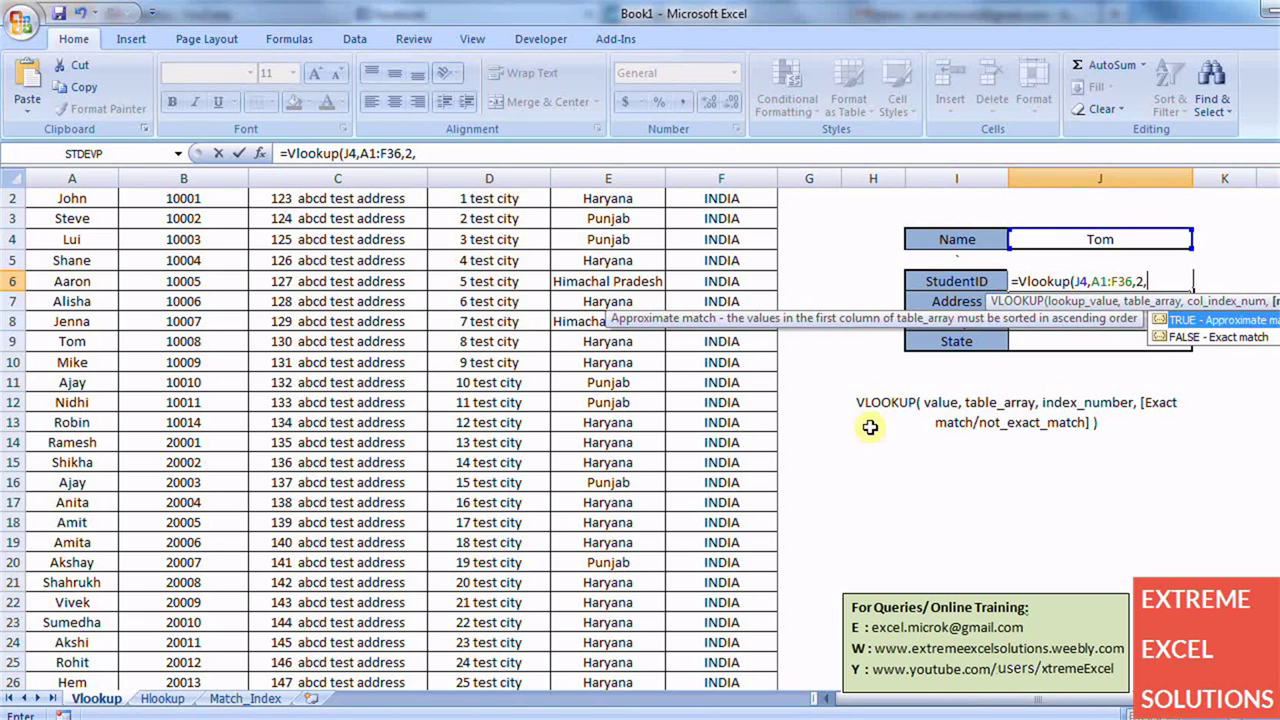
text(0))
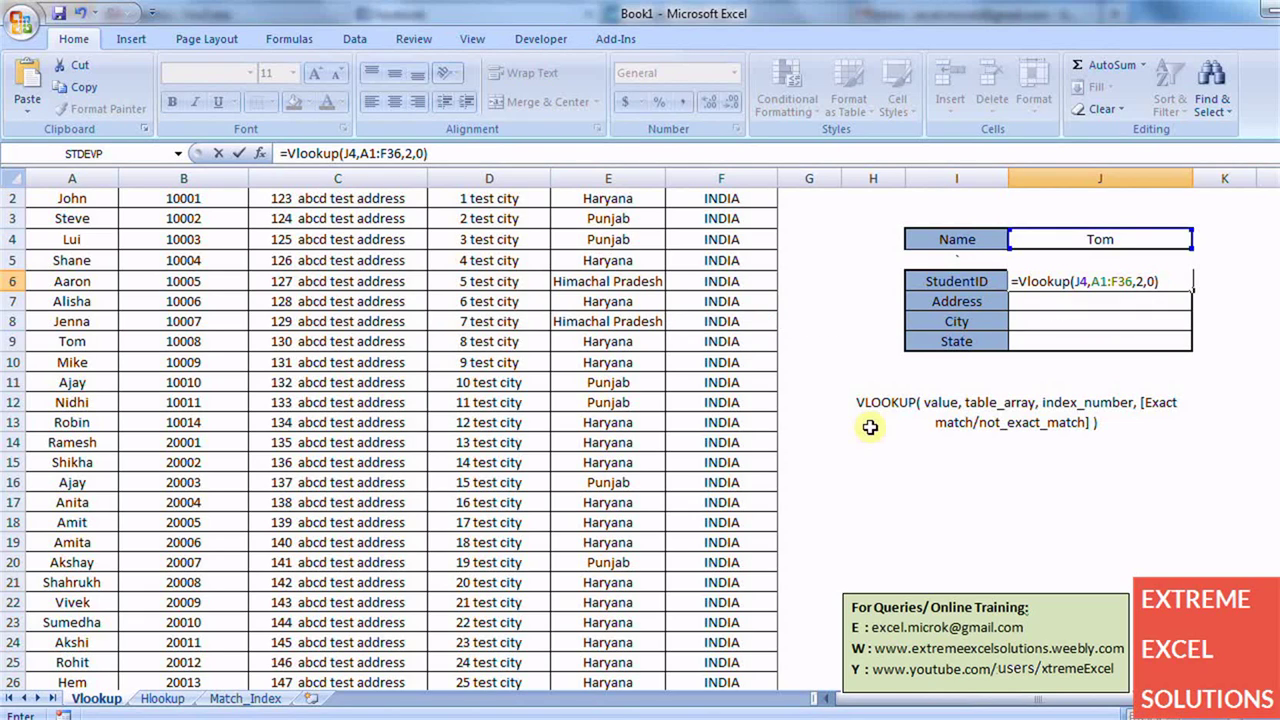
key(Return)
key(Up)
key(Up)
key(Up)
key(Up)
key(Up)
key(Up)
key(Down)
key(Down)
key(Down)
key(Down)
key(Down)
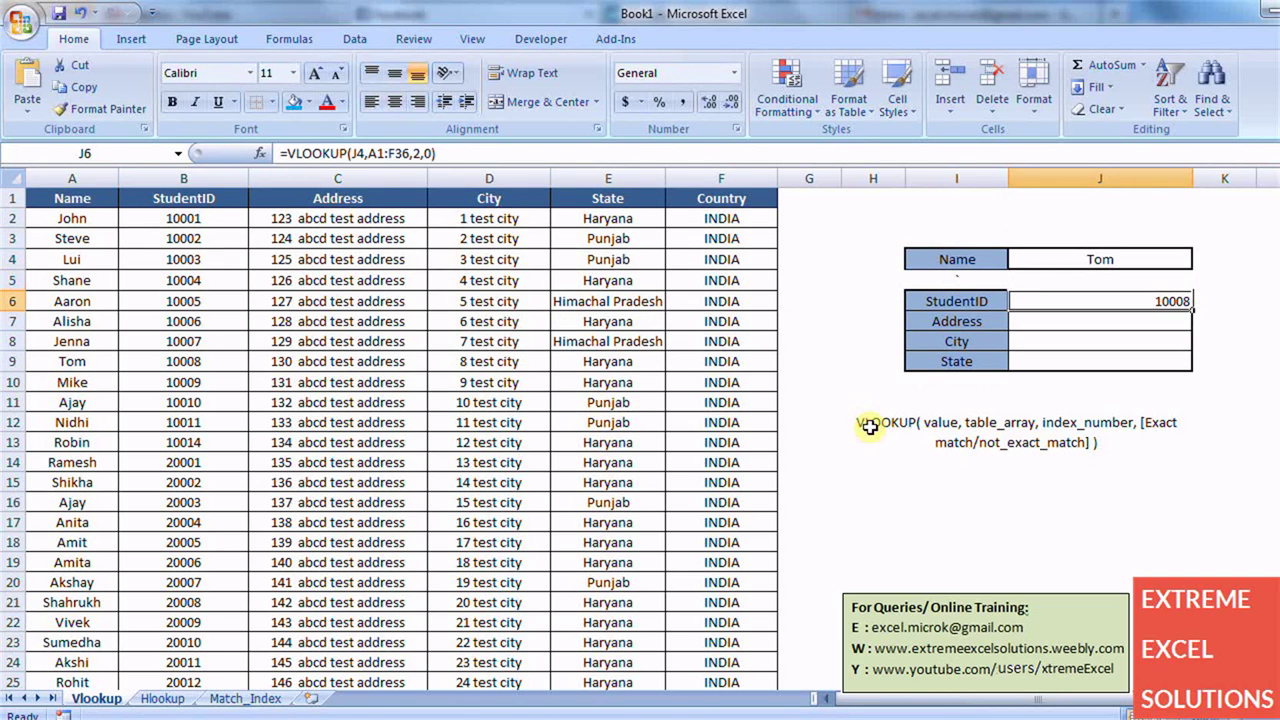
click(168, 362)
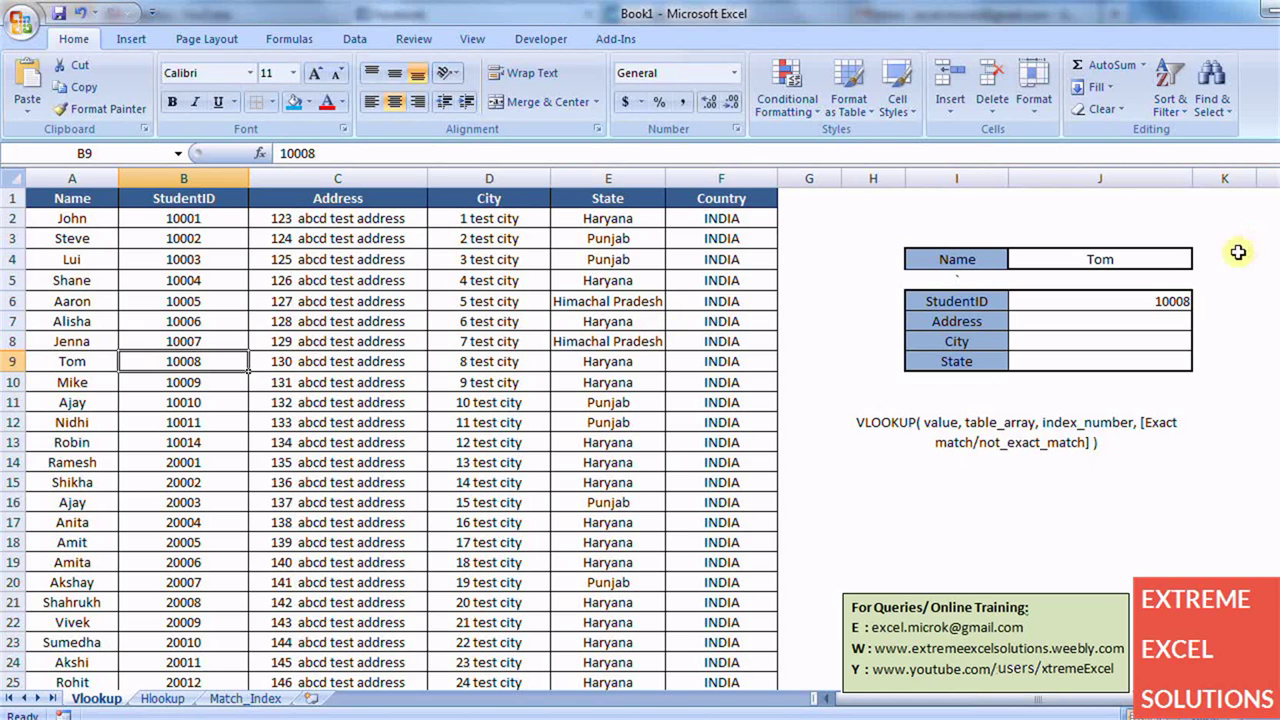
key(F2)
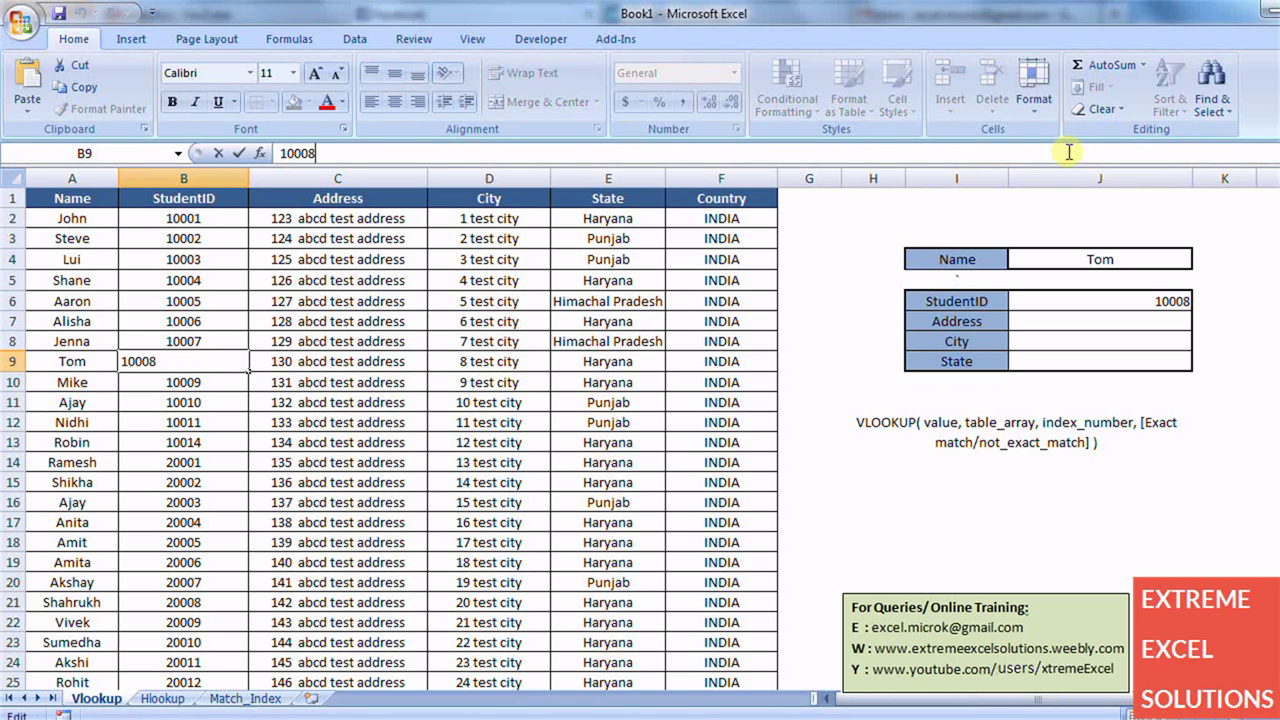
click(1055, 303)
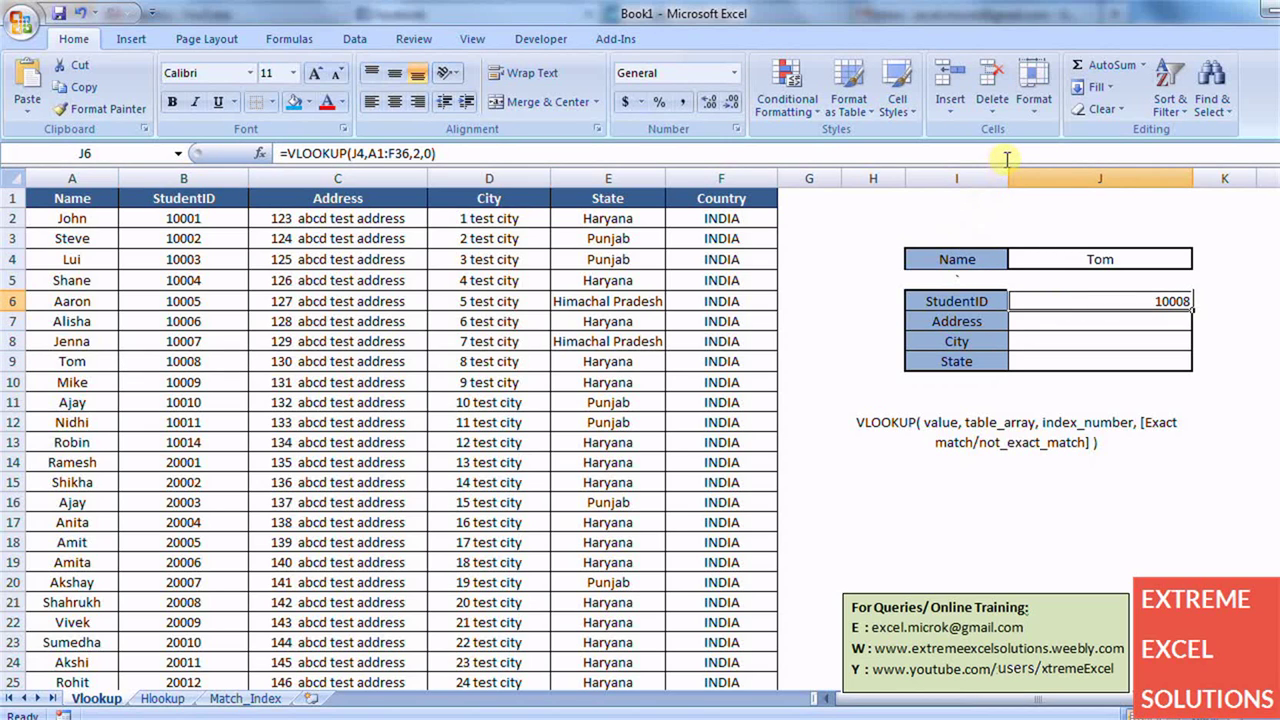
key(F2)
key(shift+Home)
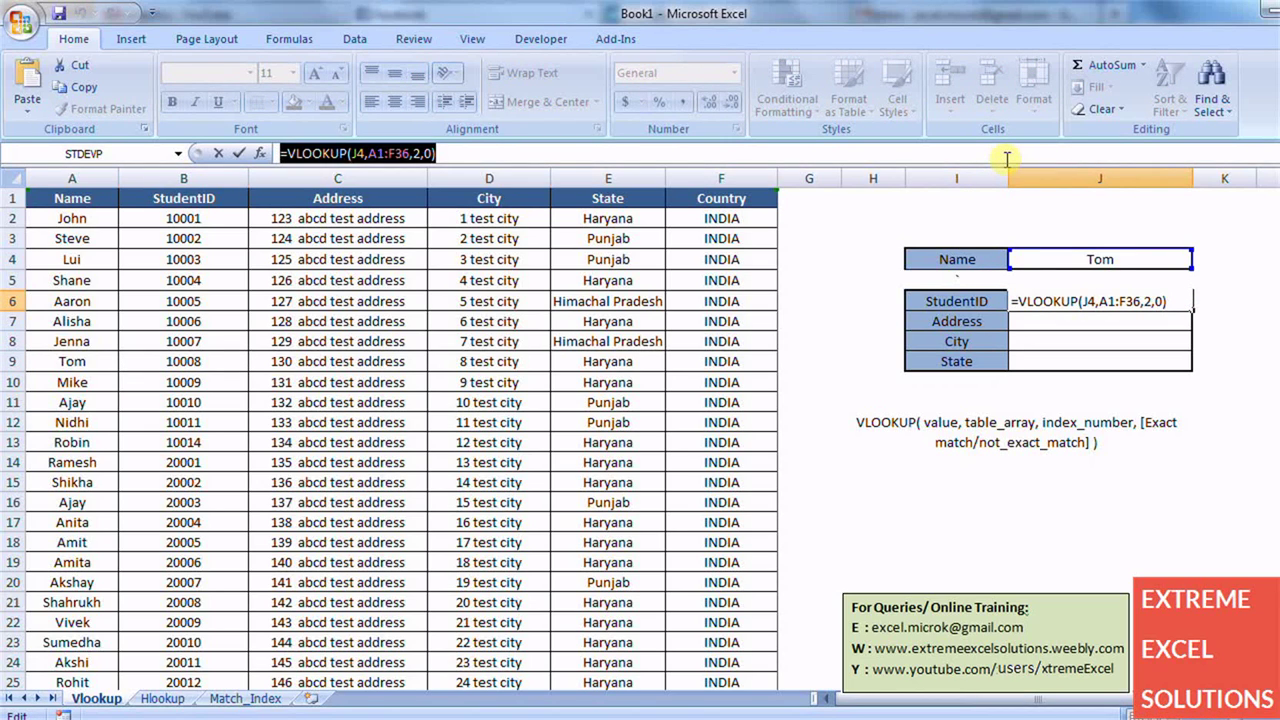
key(Return)
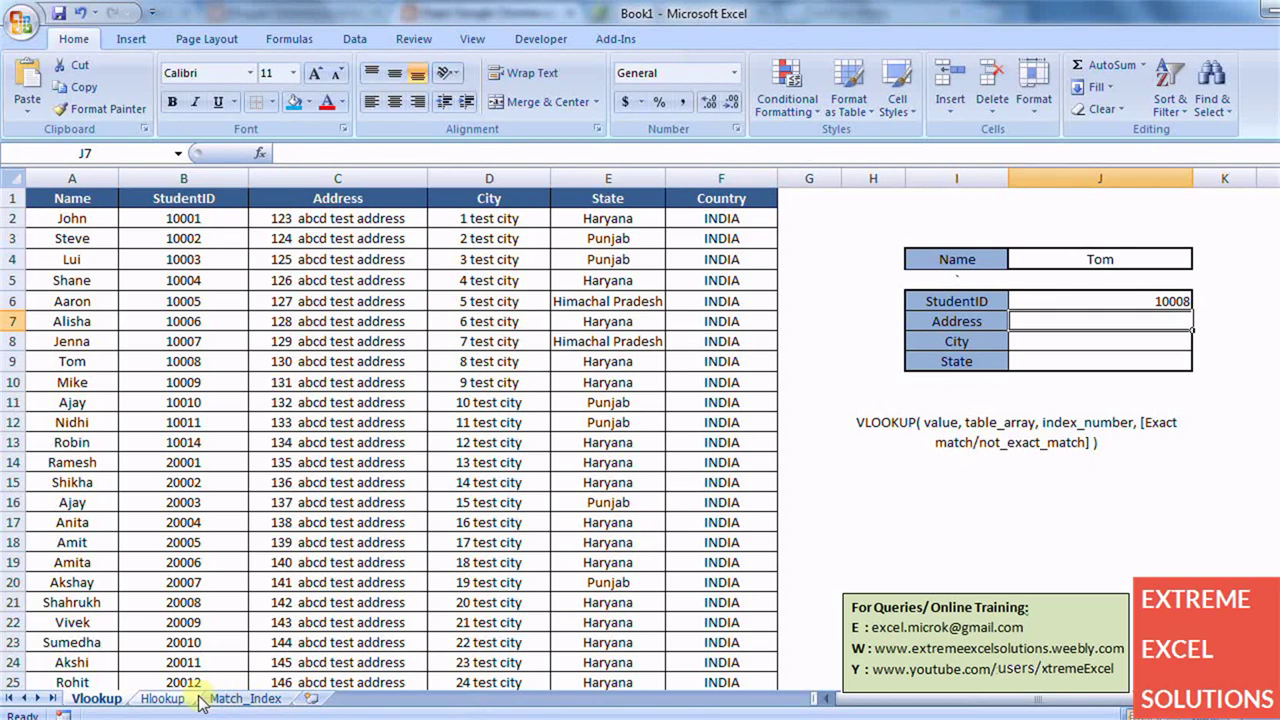
- Go to the Hlookup sheet and select C10, which holds Shane
click(163, 698)
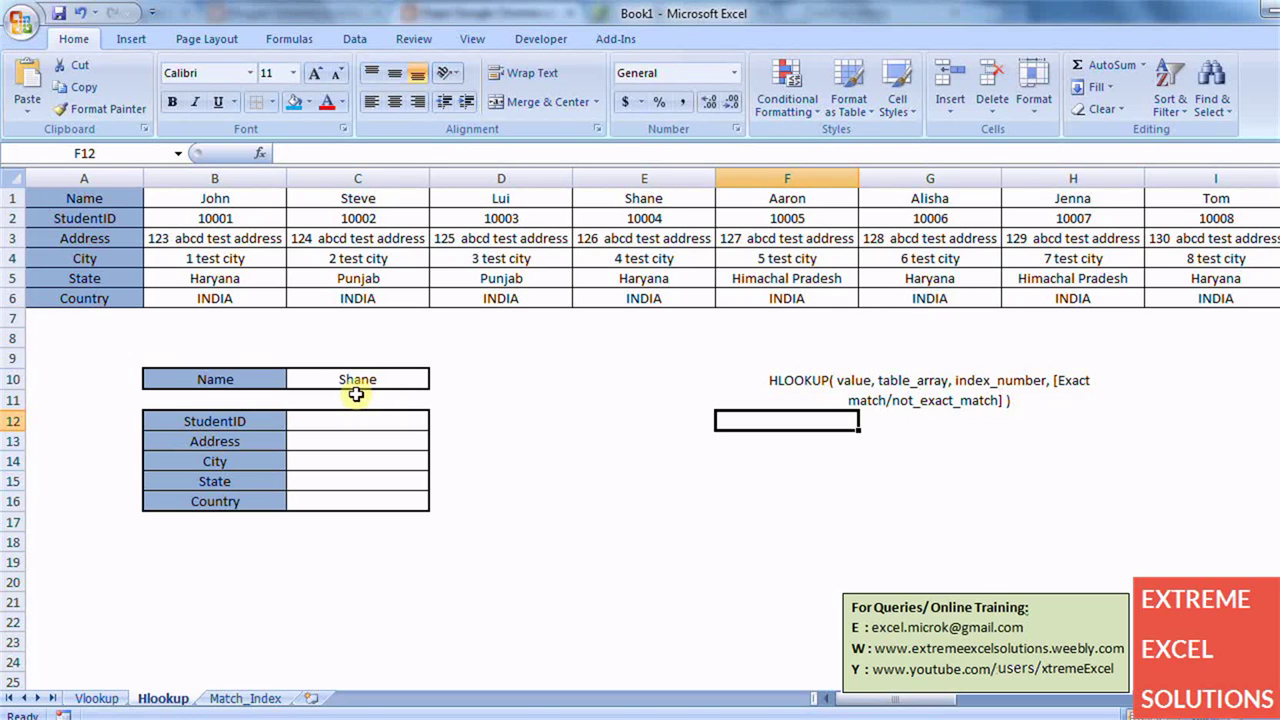
click(340, 388)
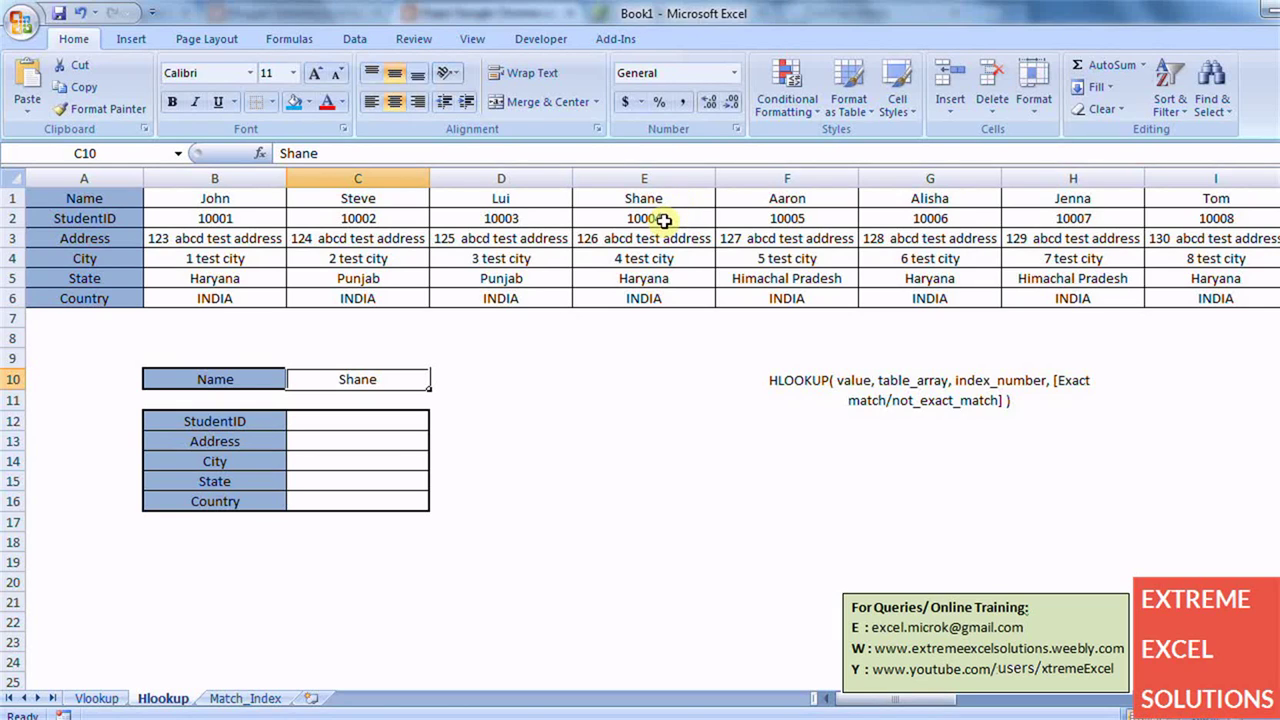
- Enter =HLOOKUP(C10,A1:AJ6,2,0) in C12, returning Shane's ID 10004
click(352, 421)
text(=)
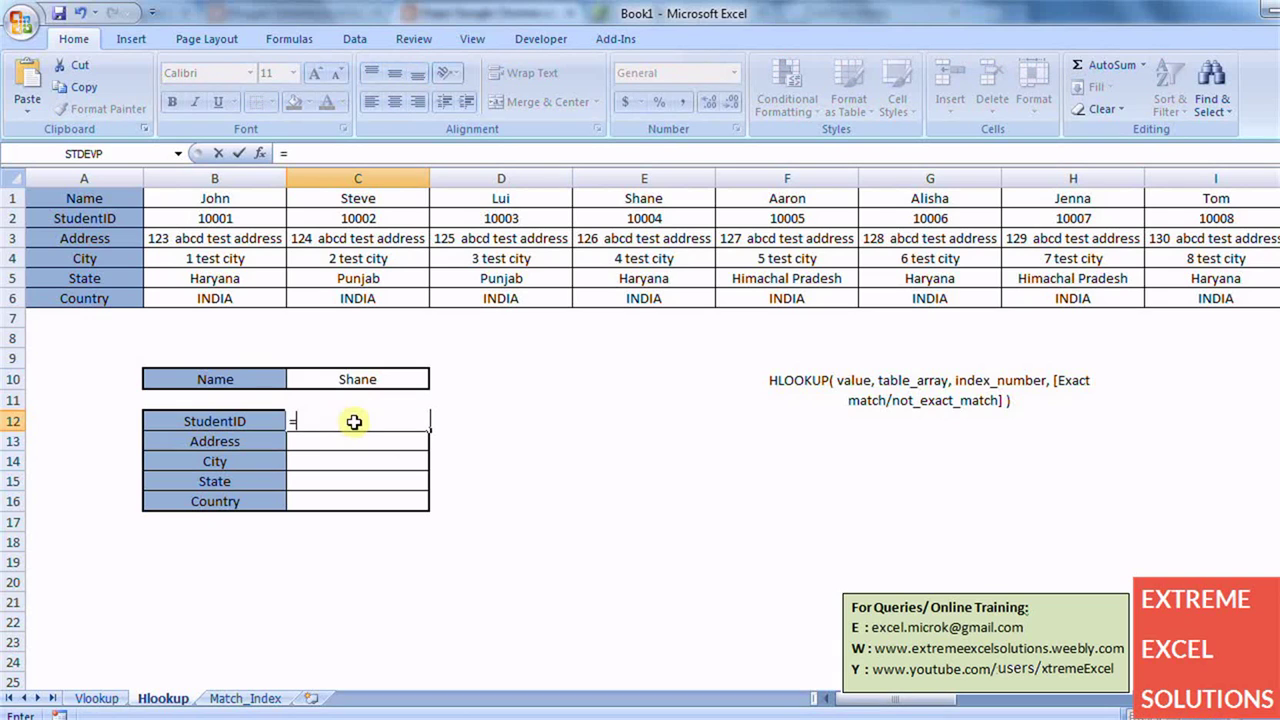
text(Hl)
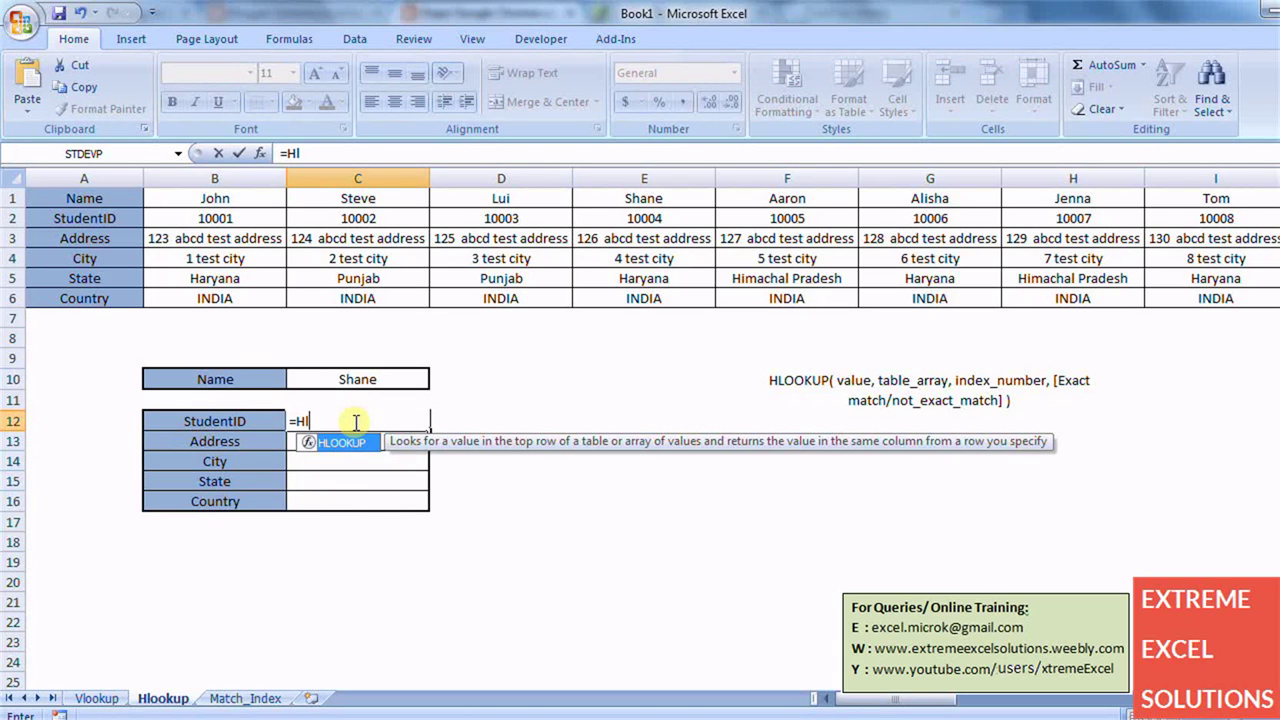
text(ookup()
click(373, 380)
text(,)
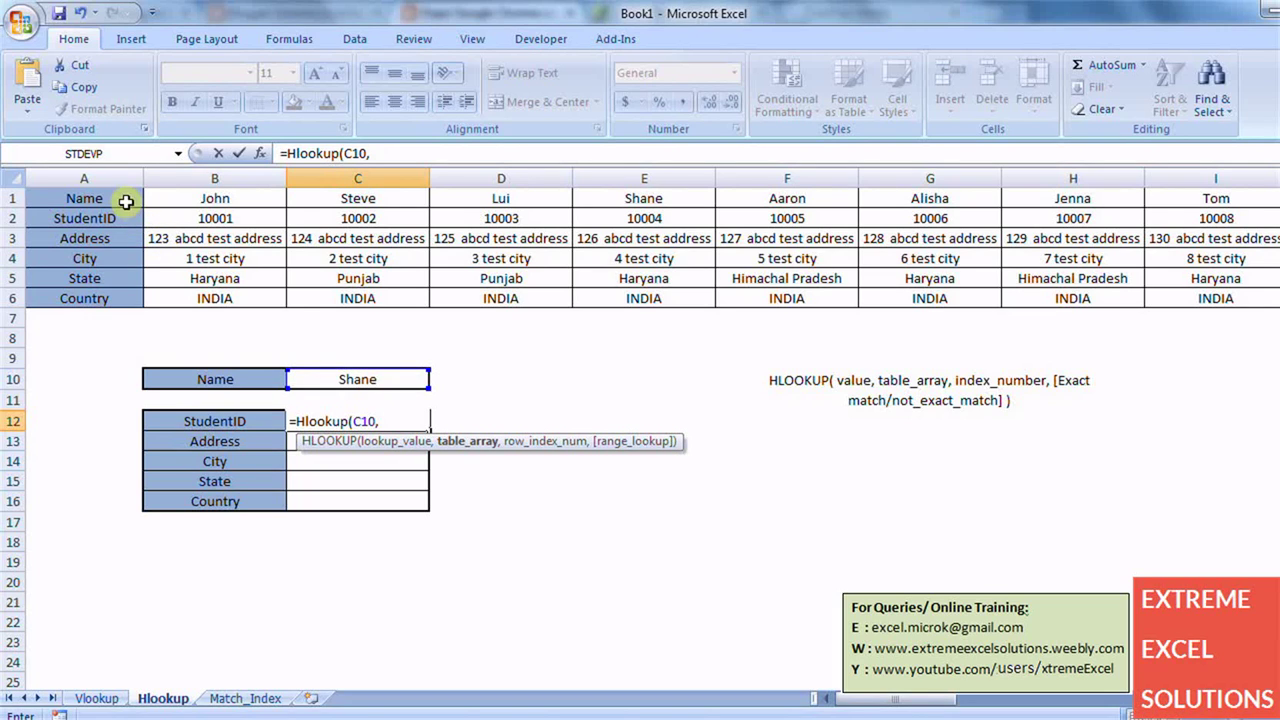
click(125, 198)
key(ctrl+shift+Right)
key(ctrl+shift+Down)
click(416, 160)
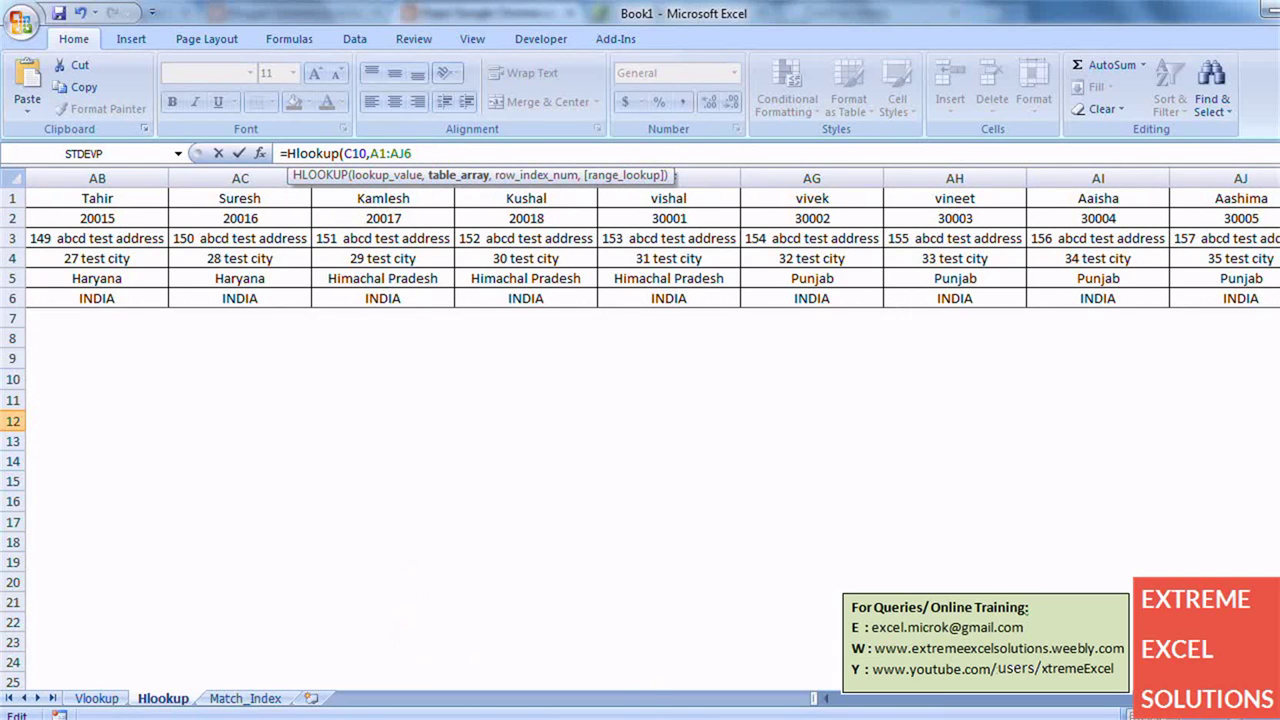
drag(980, 698, 870, 698)
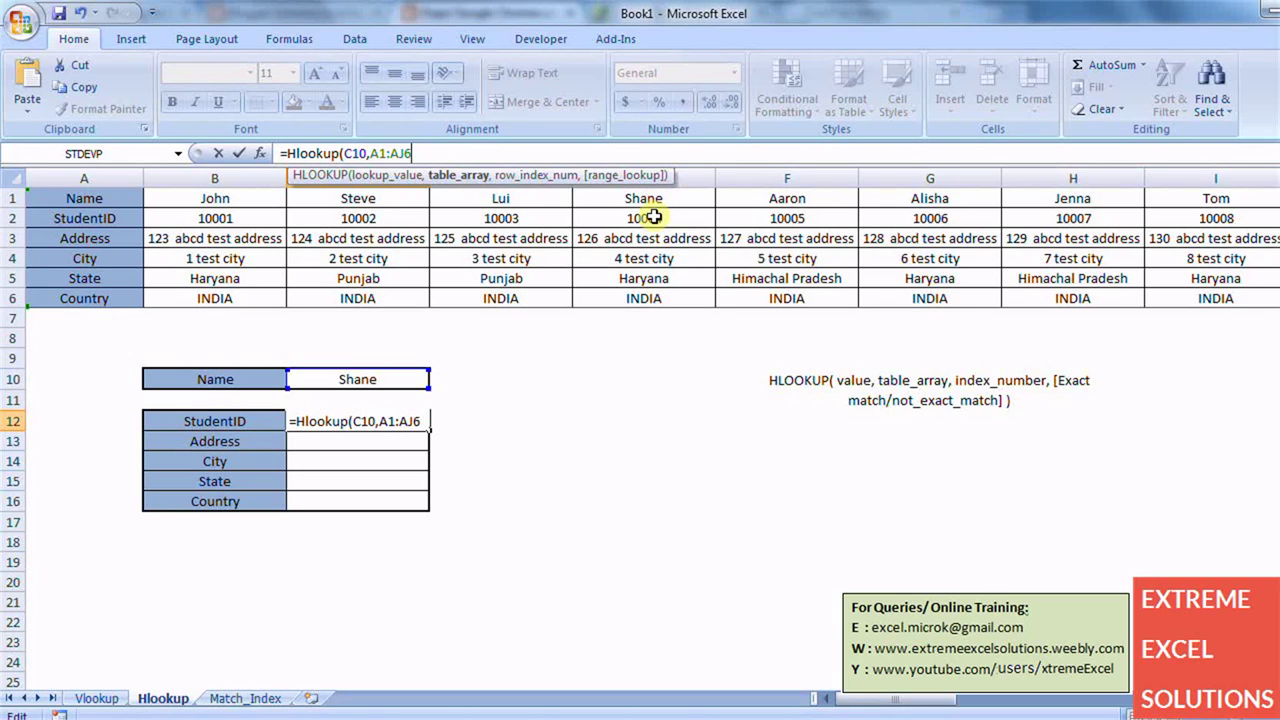
text(,2,0))
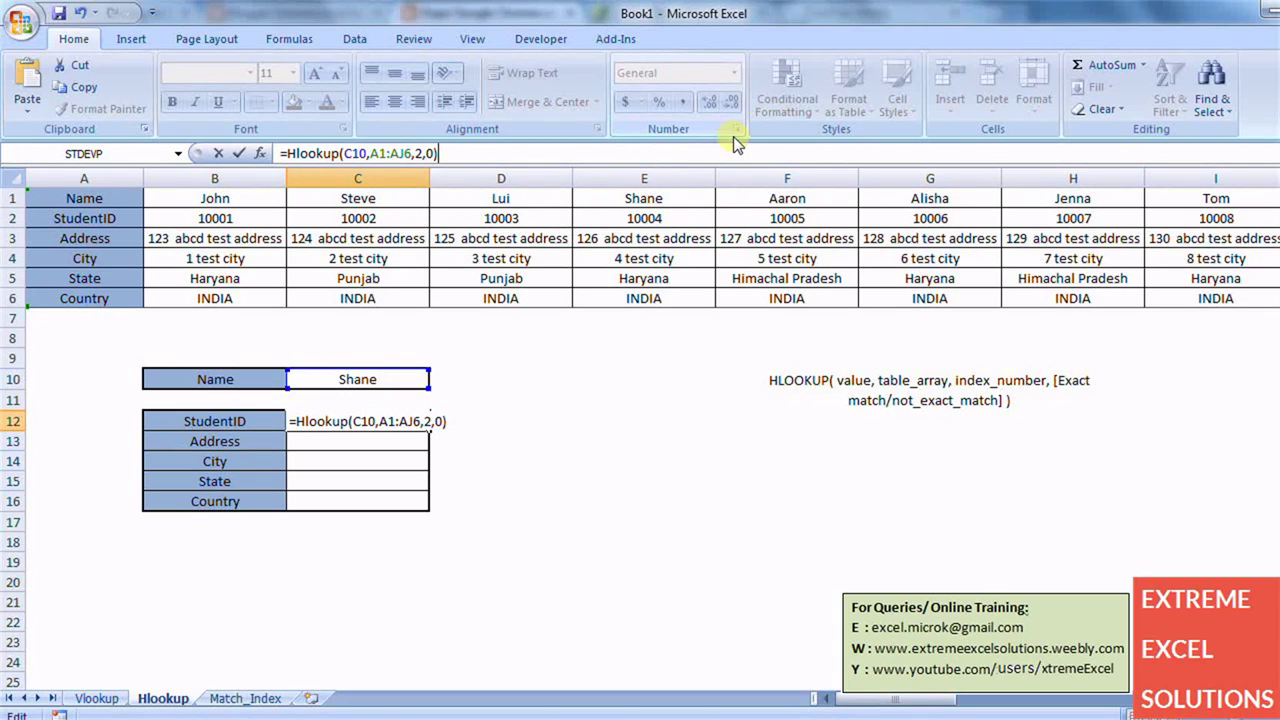
key(Return)
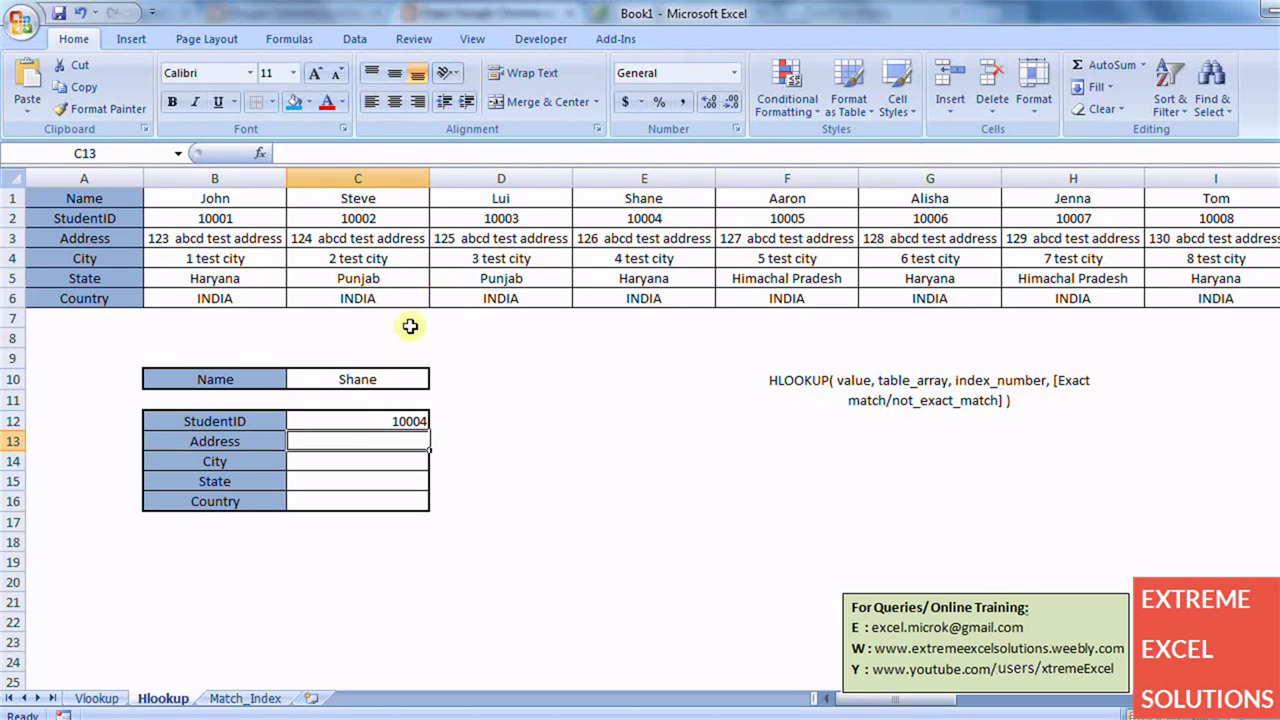
- Replace the name in C10 with Aaron so the StudentID shows 10005
click(380, 375)
text(Aar)
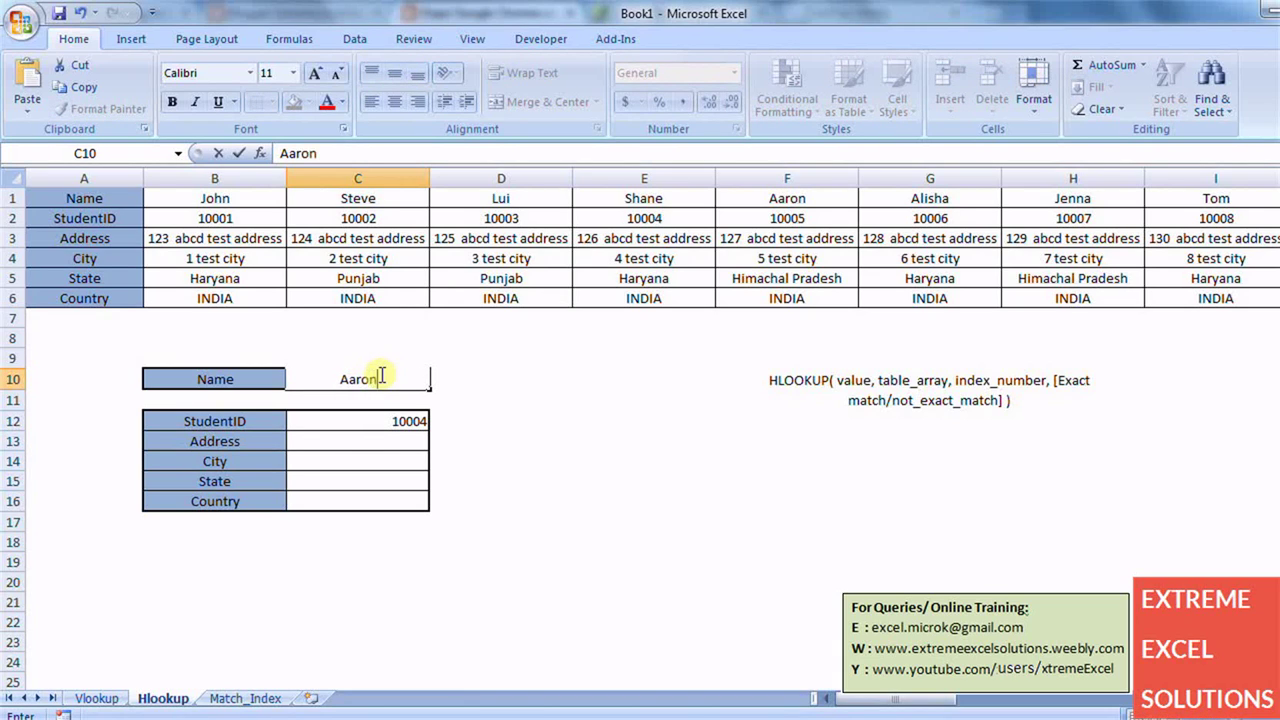
text(on)
key(Return)
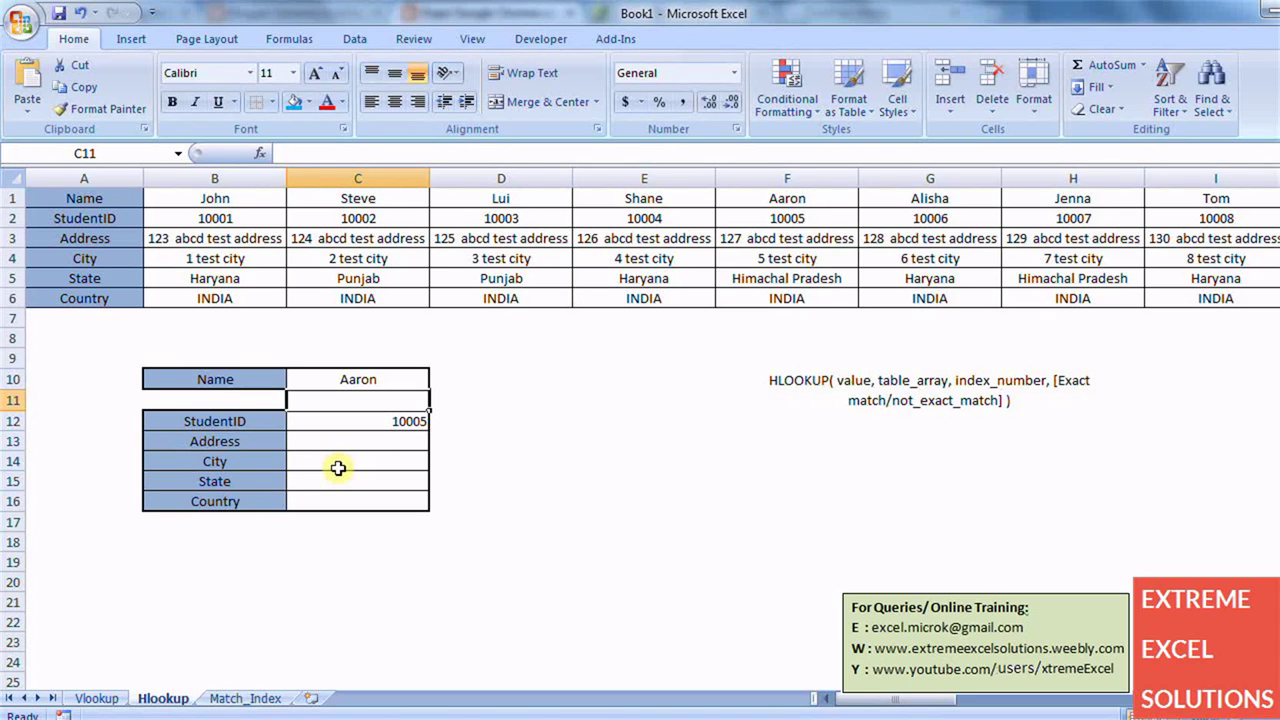
- Highlight the HLOOKUP syntax note, then move to the Match_Index sheet
click(926, 381)
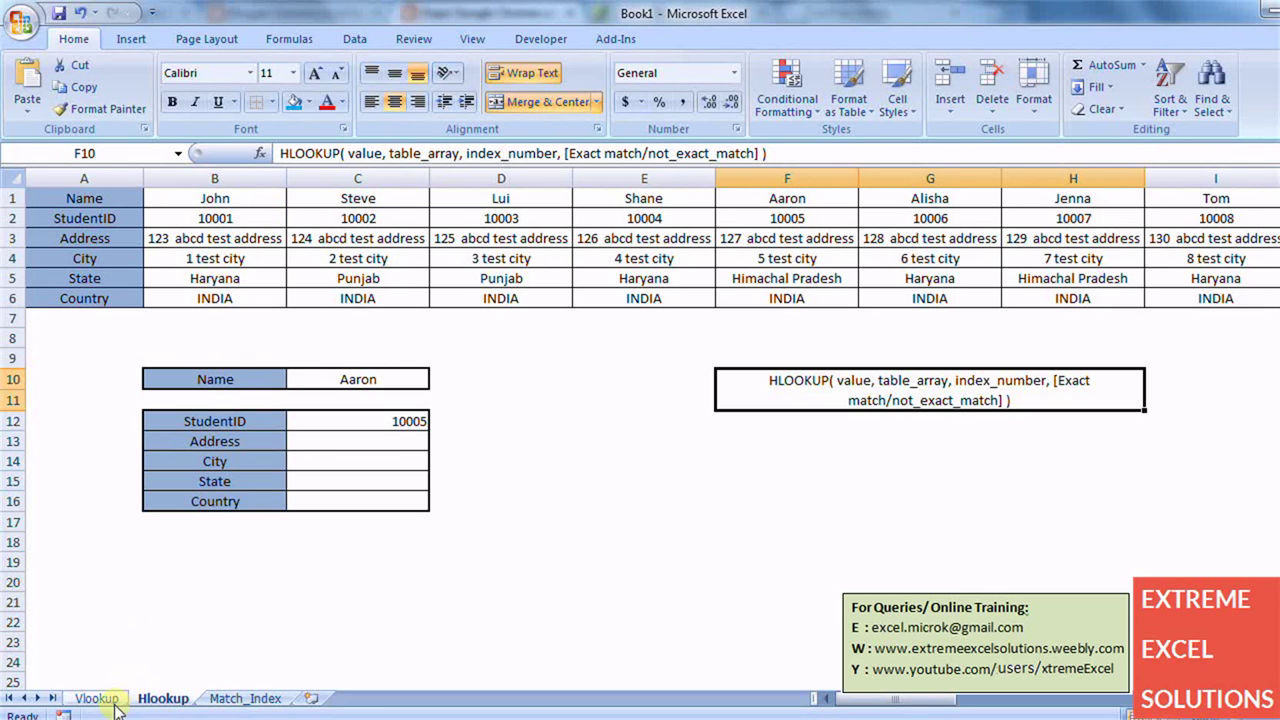
click(240, 699)
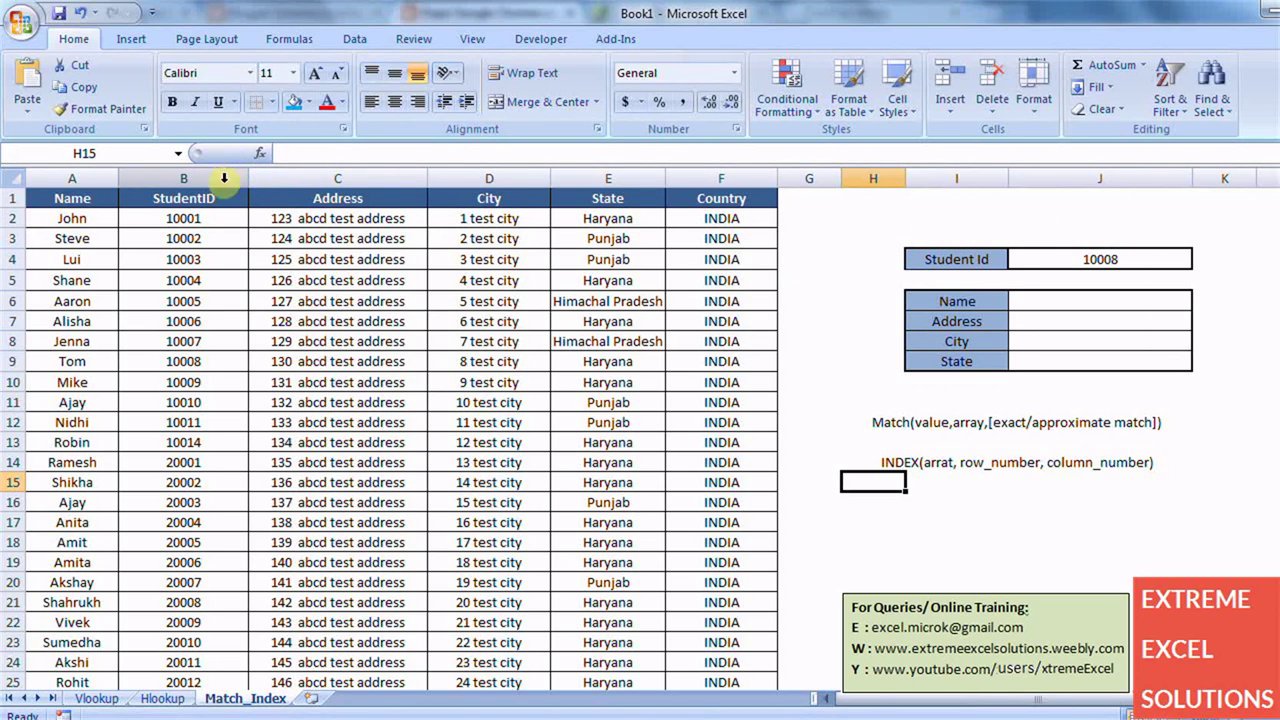
mouse_move(220, 198)
mouse_down()
mouse_move(857, 651)
mouse_move(770, 662)
mouse_up()
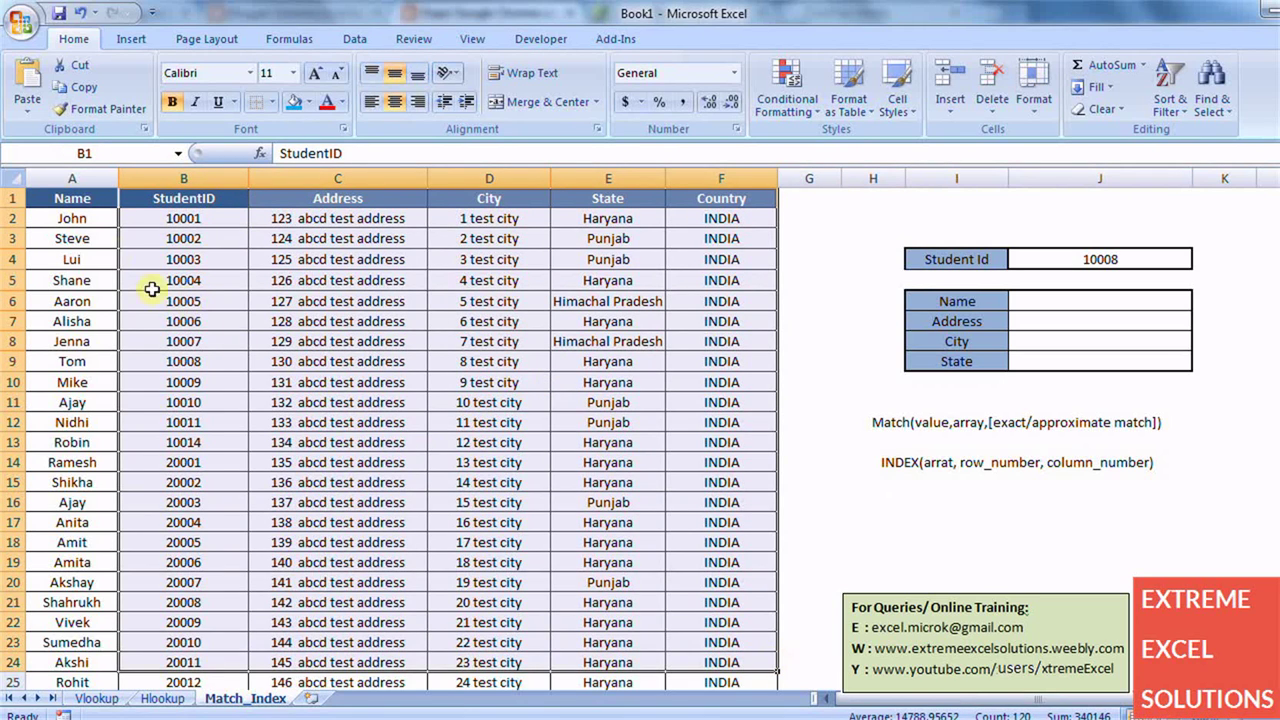
drag(84, 200, 700, 537)
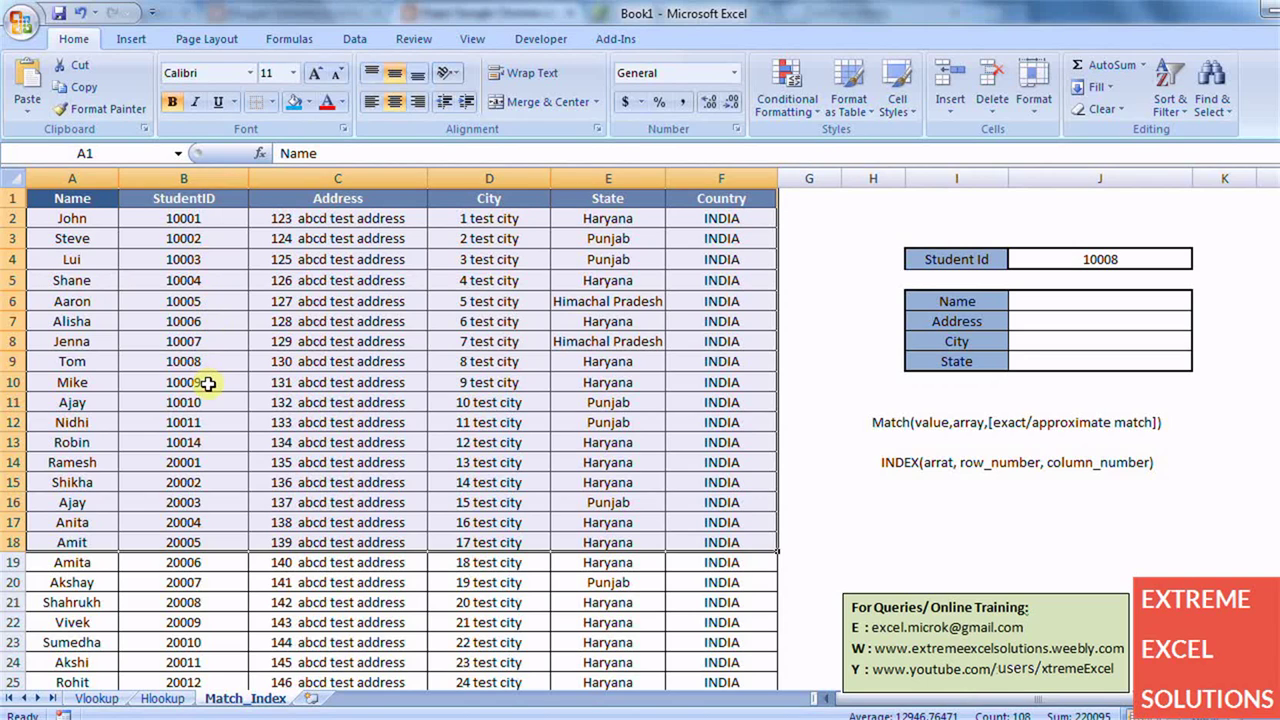
click(391, 414)
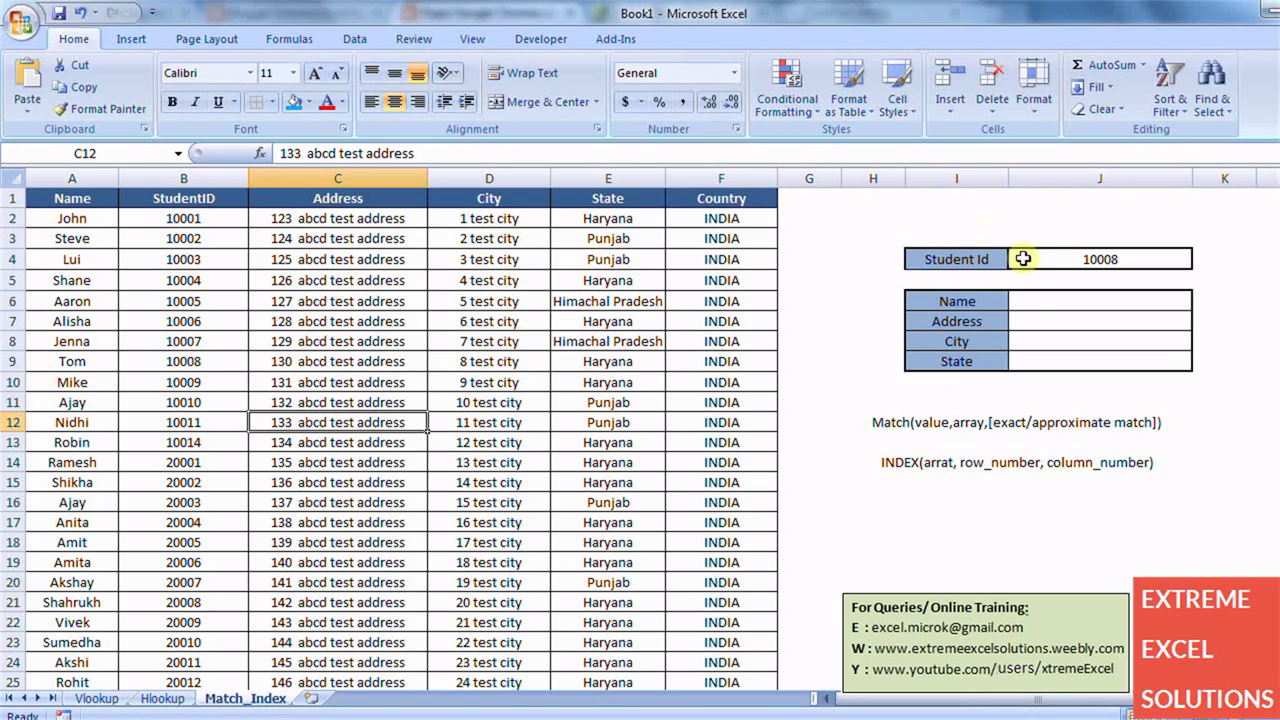
click(1033, 305)
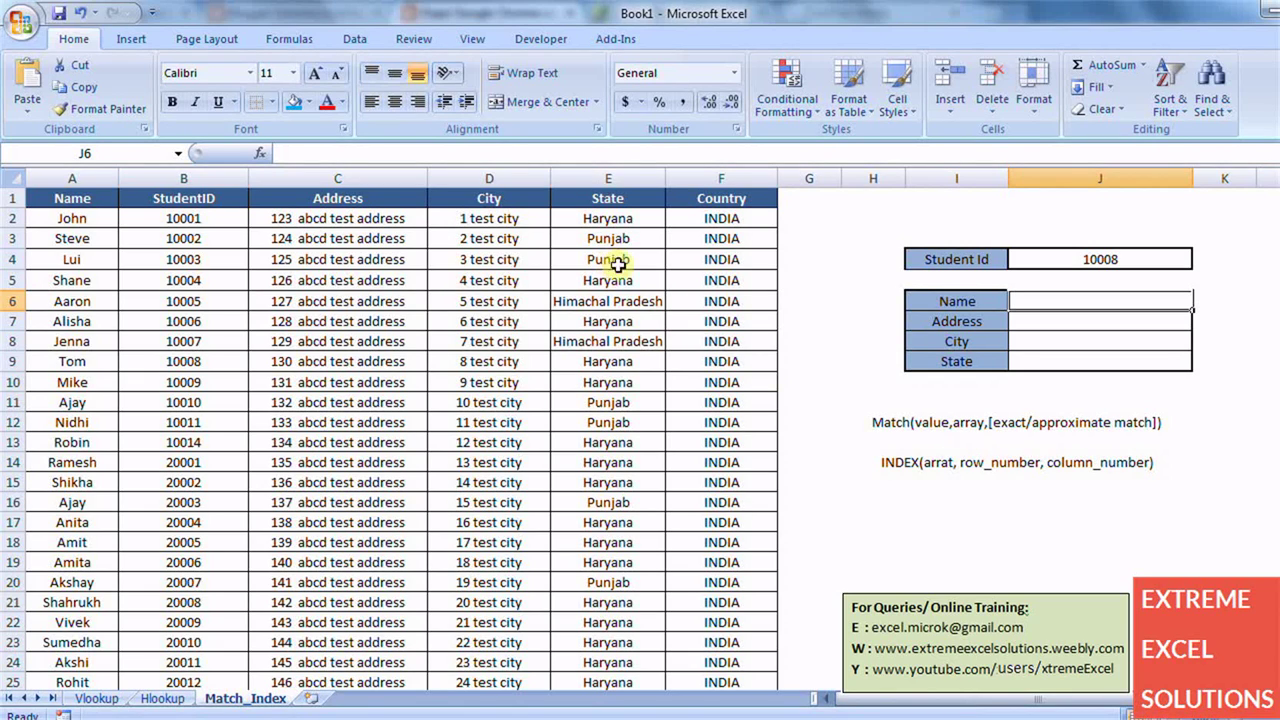
click(105, 176)
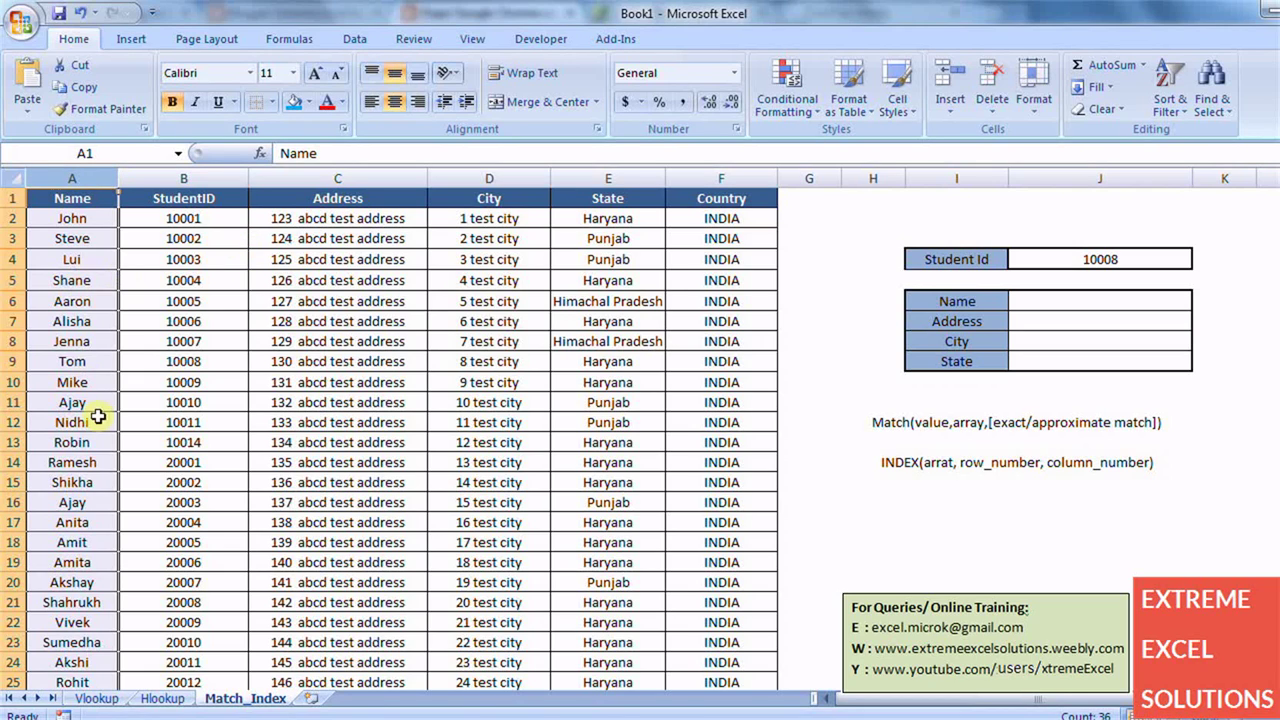
click(10, 219)
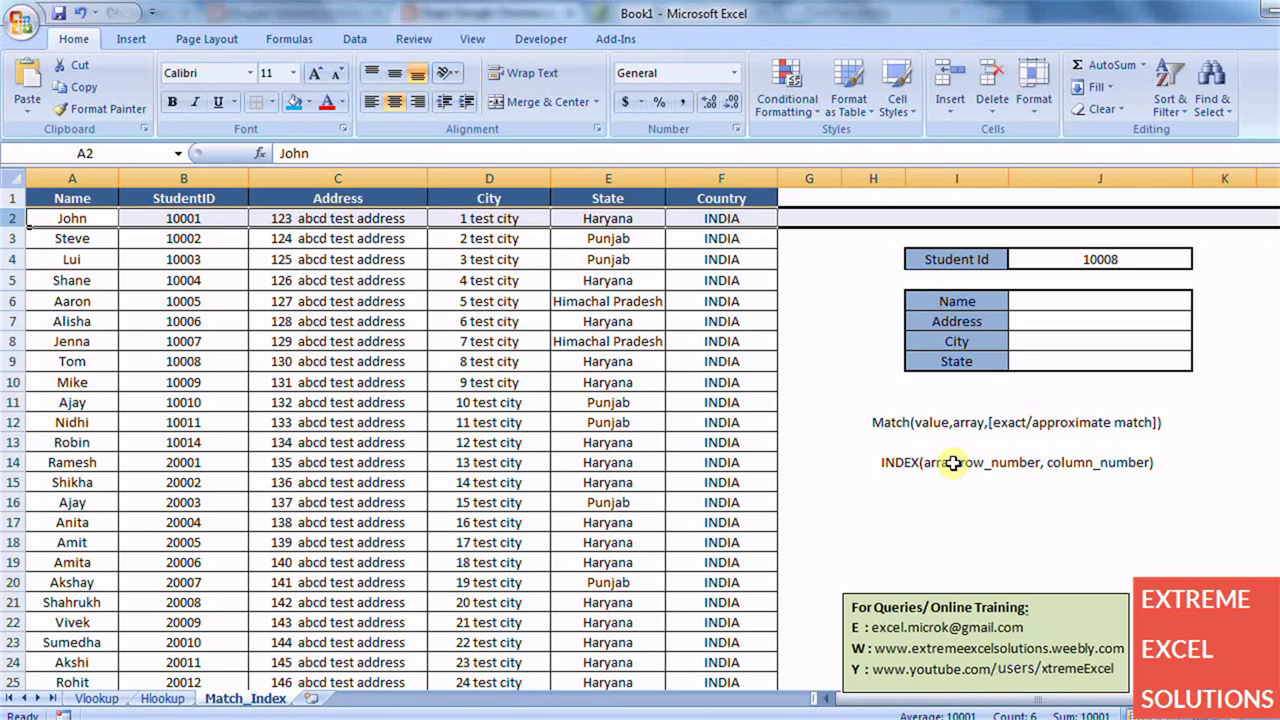
click(1080, 305)
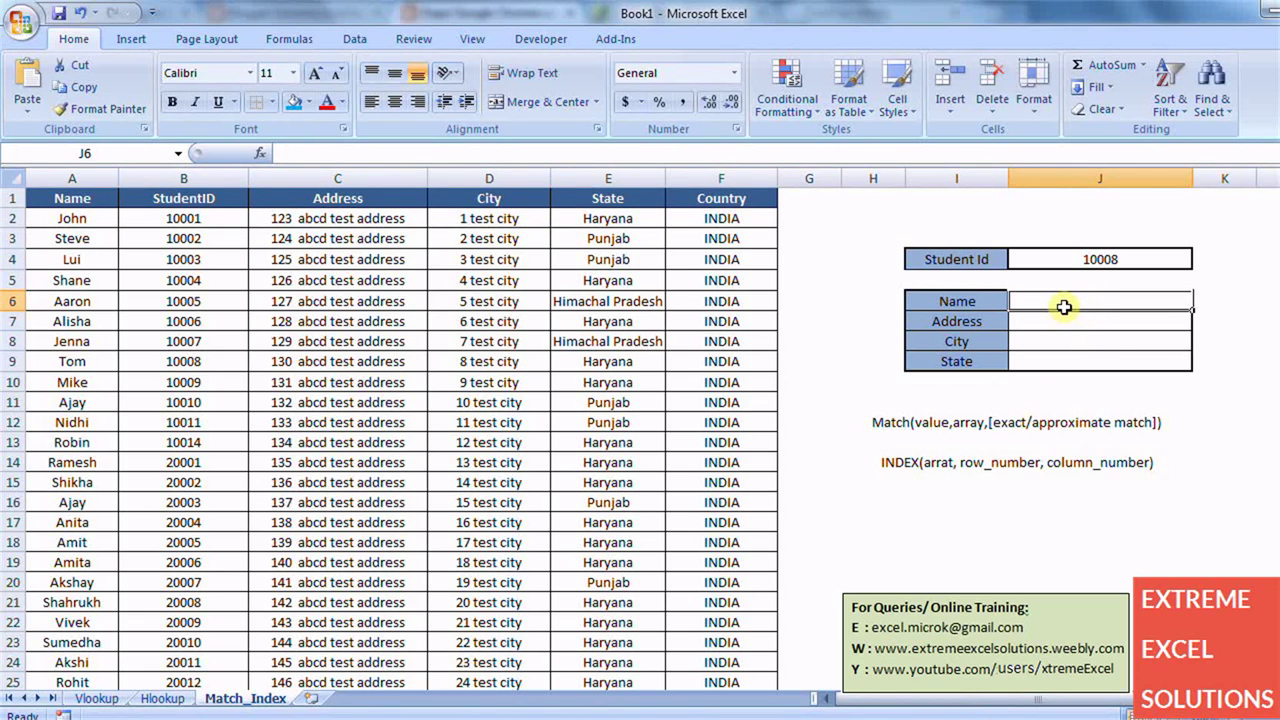
- Enter =MATCH(J4,B1:B19,0) in J6, returning position 9 for ID 10008
text(=M)
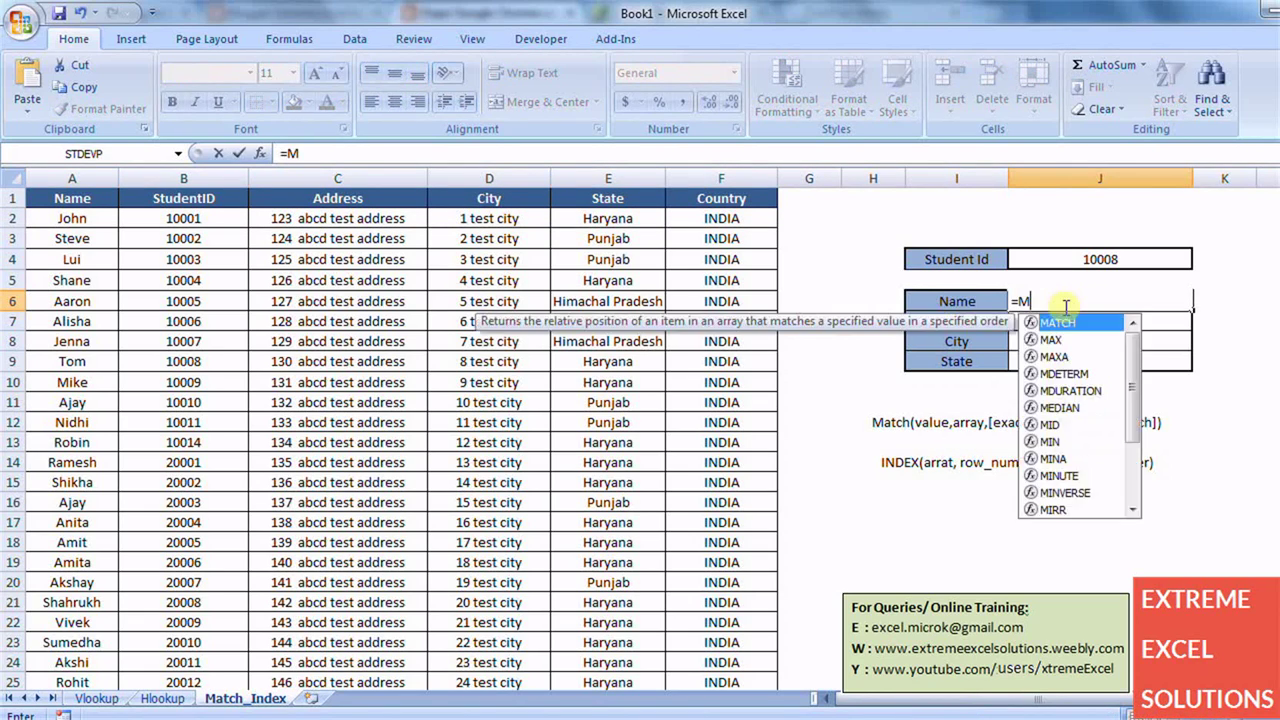
text(atch()
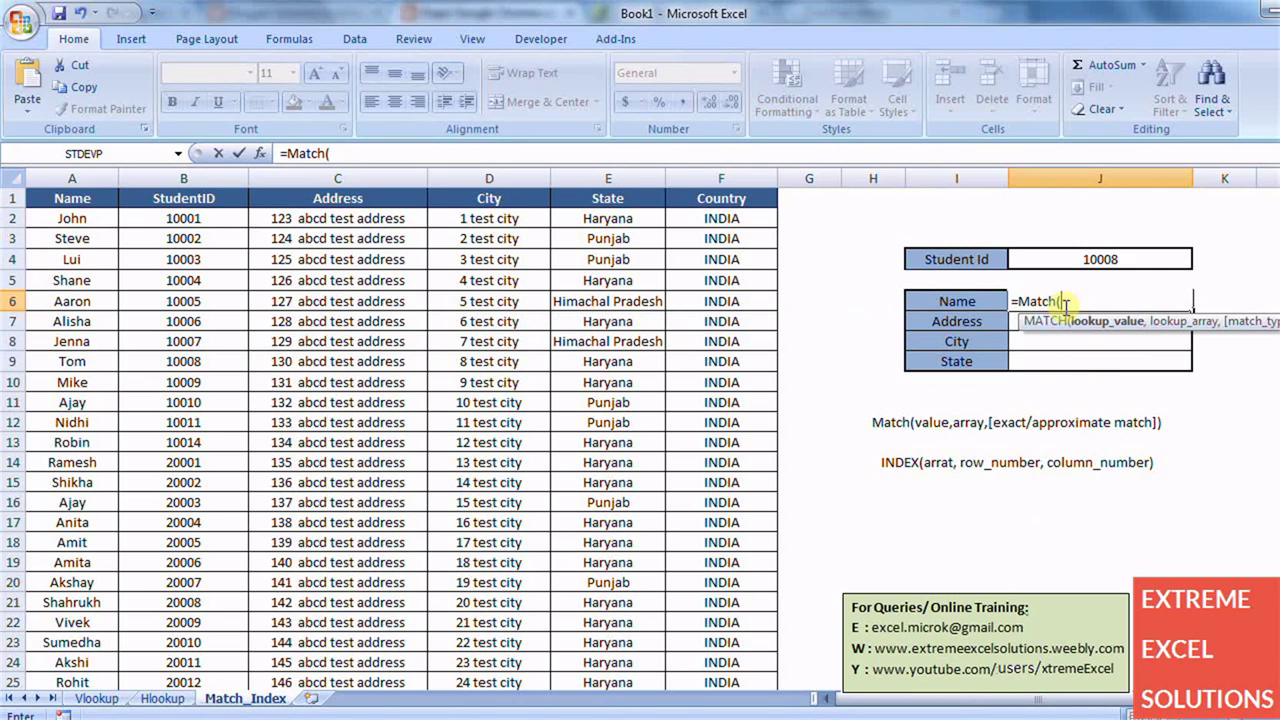
click(1096, 258)
text(,)
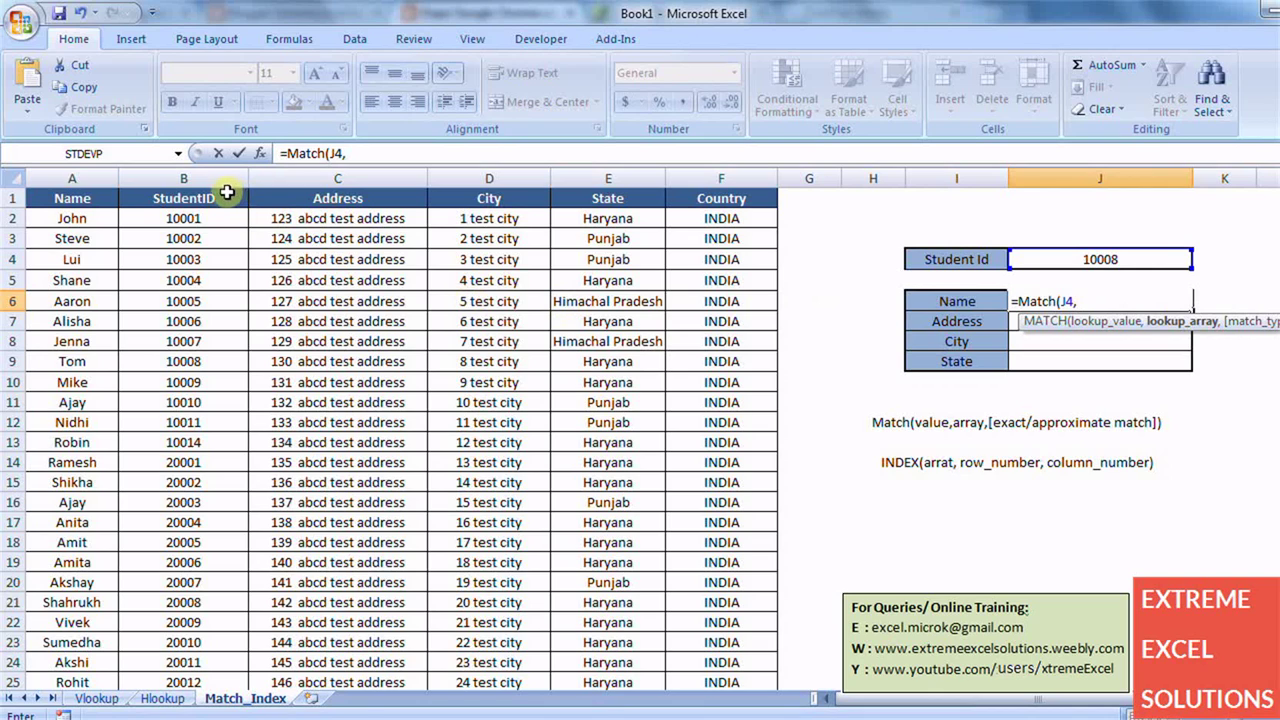
click(222, 195)
drag(222, 195, 230, 562)
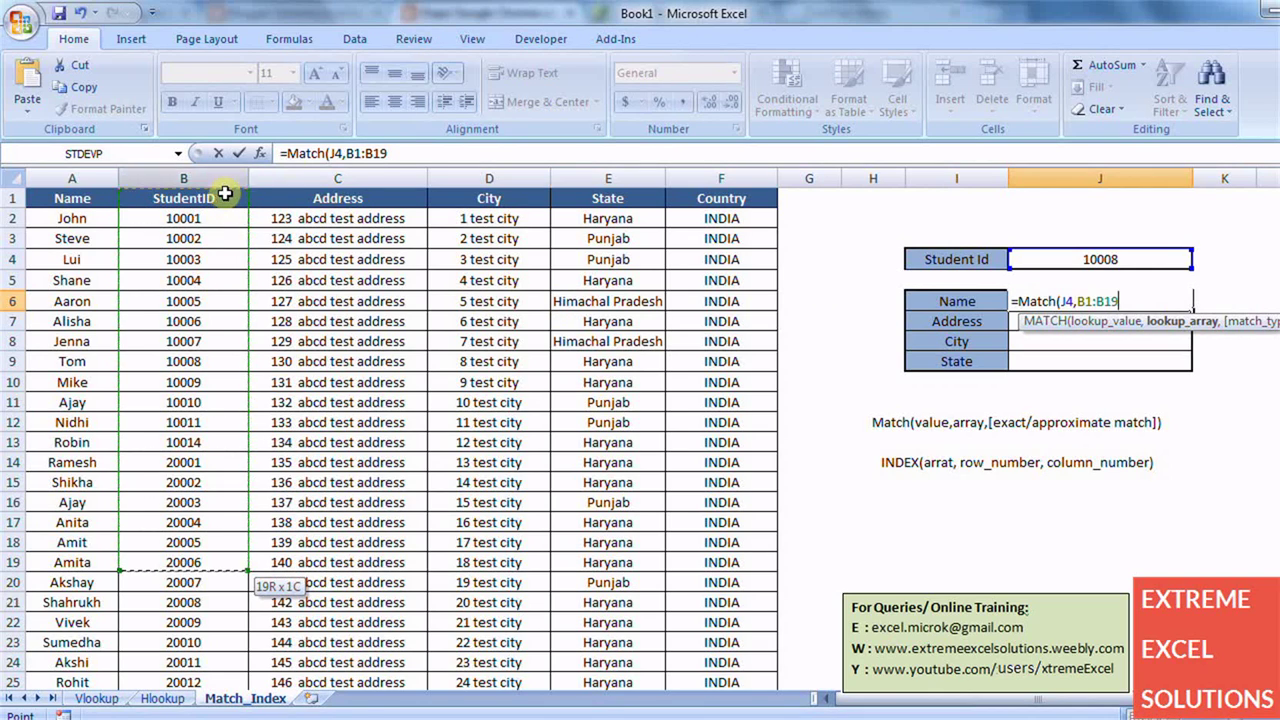
text(,)
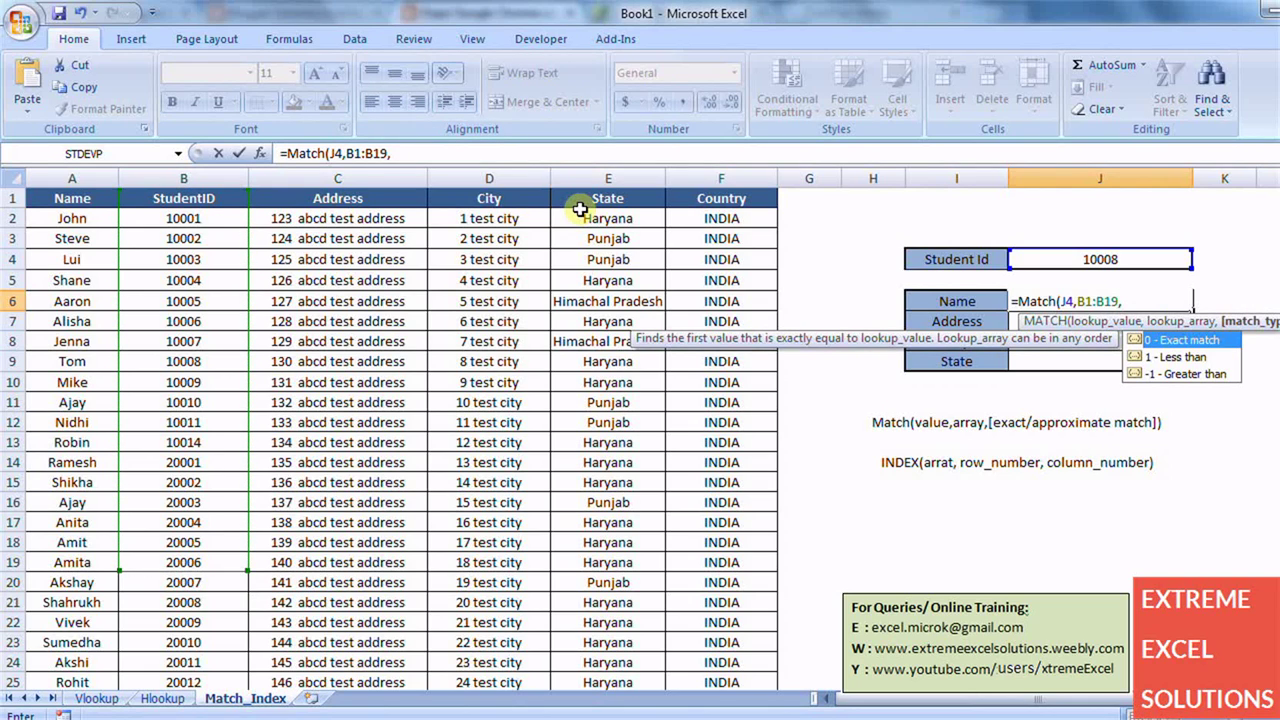
text(0))
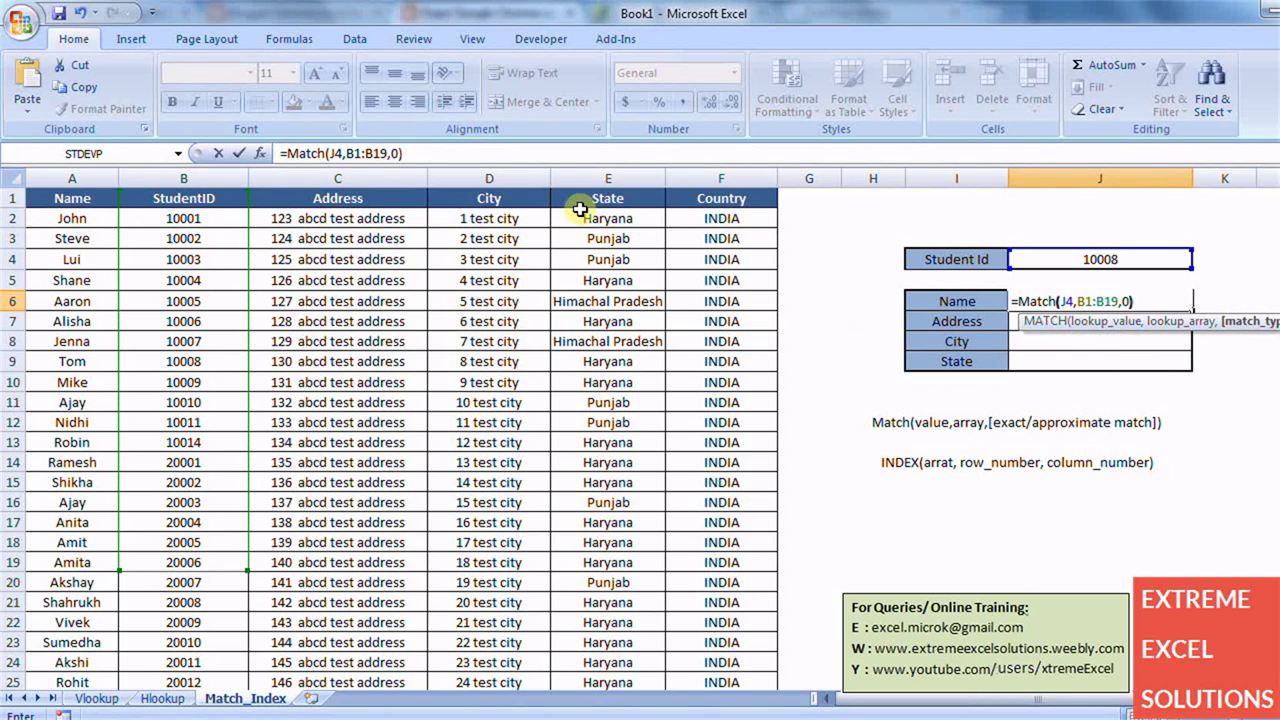
key(Return)
key(Up)
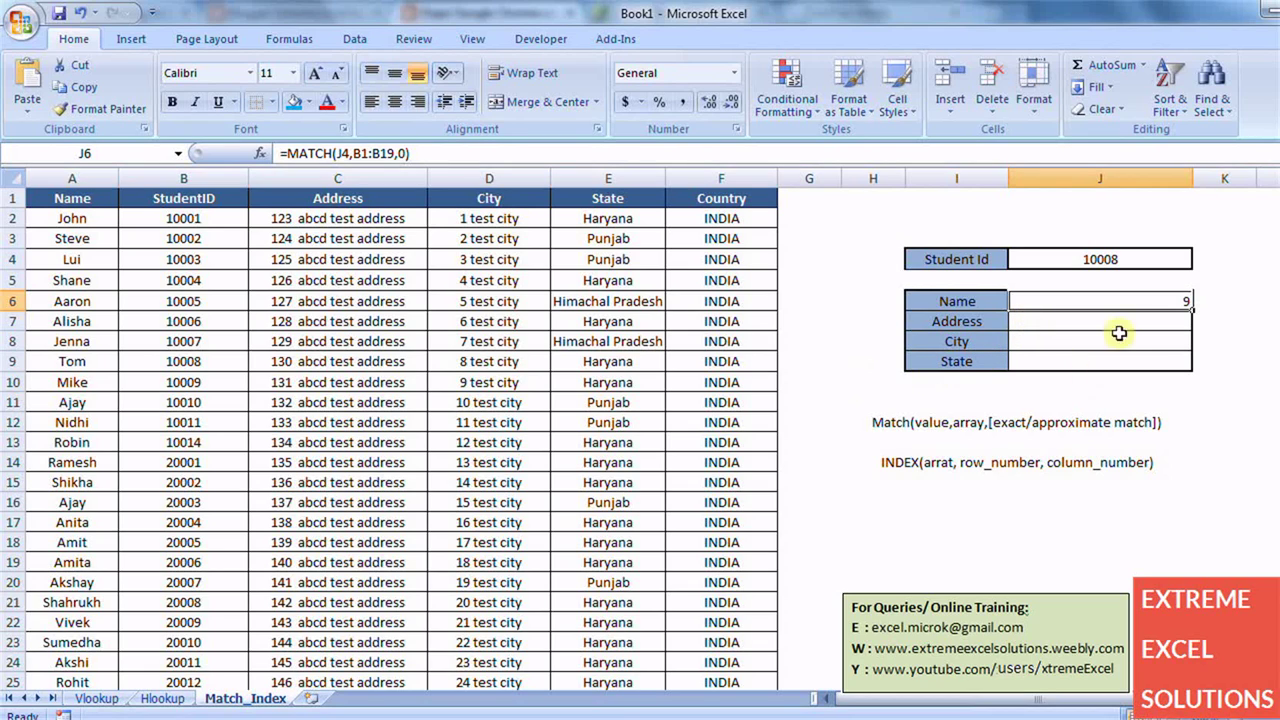
- Rewrite J6 as =INDEX(A1:F18,MATCH(J4,B1:B19,0),1), returning Tom
click(494, 154)
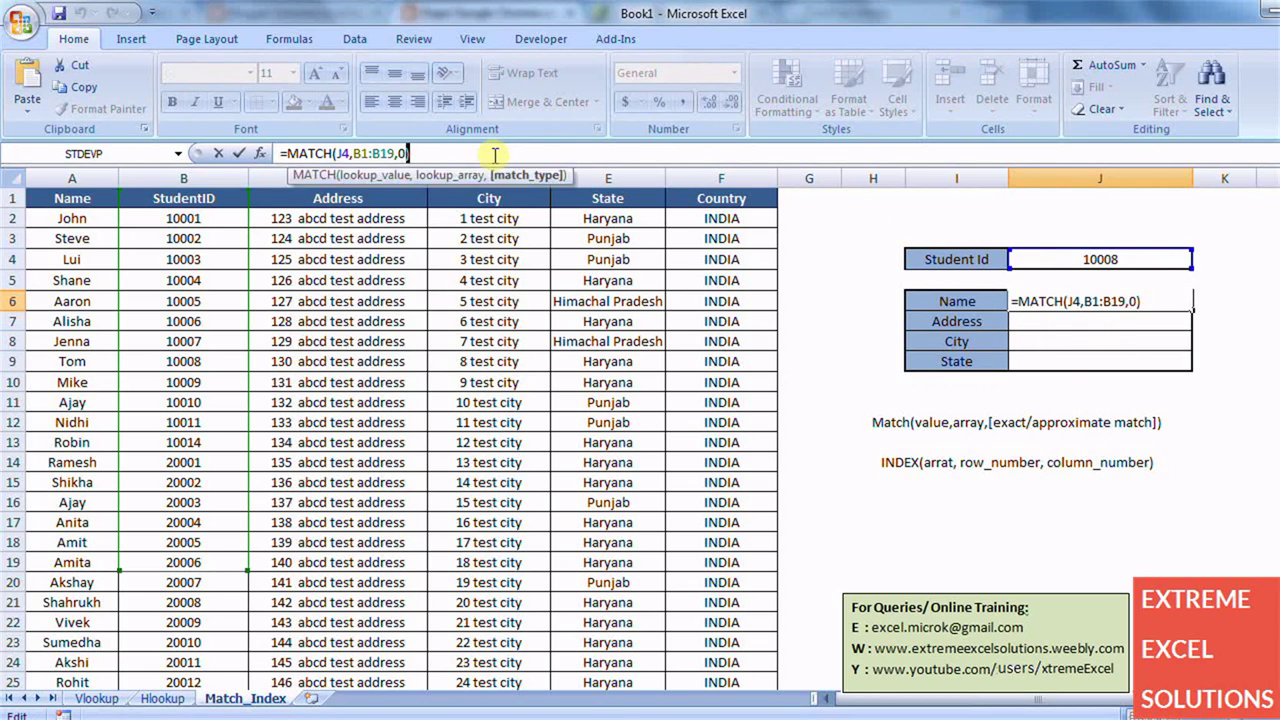
key(shift+Left)
key(shift+Left)
key(shift+Left)
key(shift+Left)
key(shift+Left)
key(shift+Left)
key(shift+Left)
key(shift+Left)
key(shift+Left)
key(shift+Left)
key(shift+Left)
key(shift+Left)
key(shift+Left)
key(shift+Left)
key(shift+Left)
key(shift+Left)
key(shift+Left)
key(shift+Left)
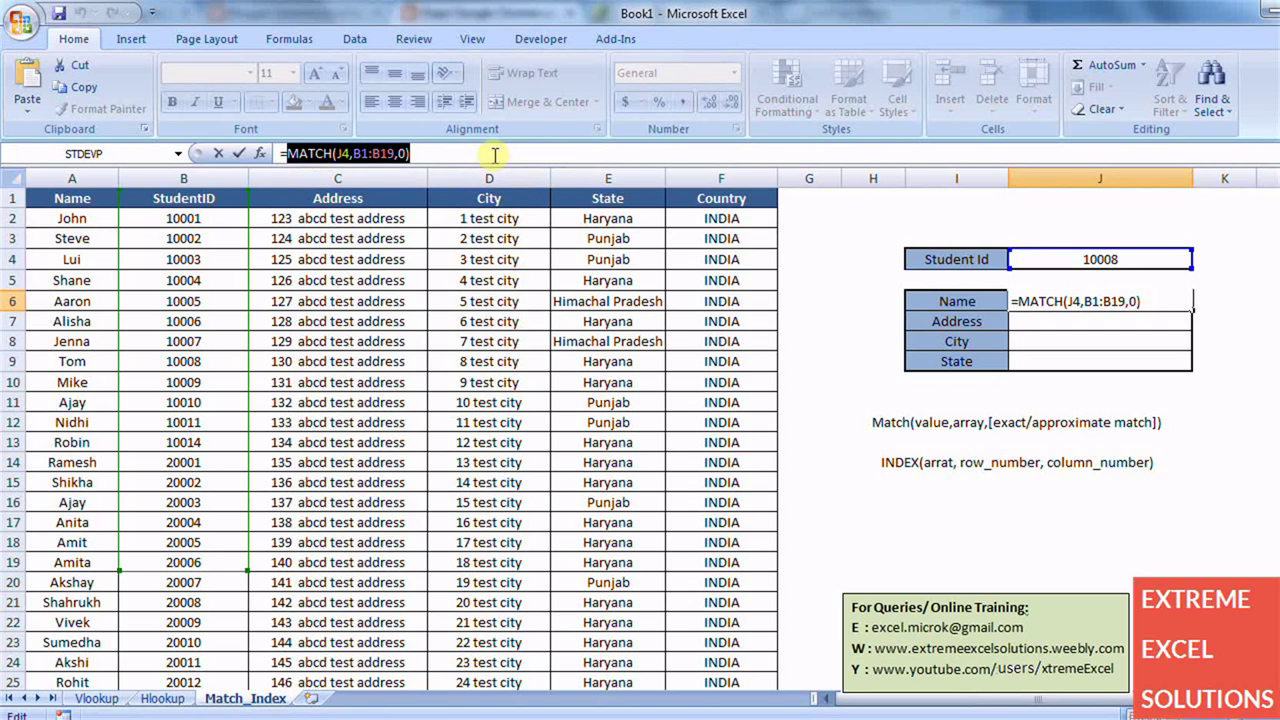
key(BackSpace)
text(Index()
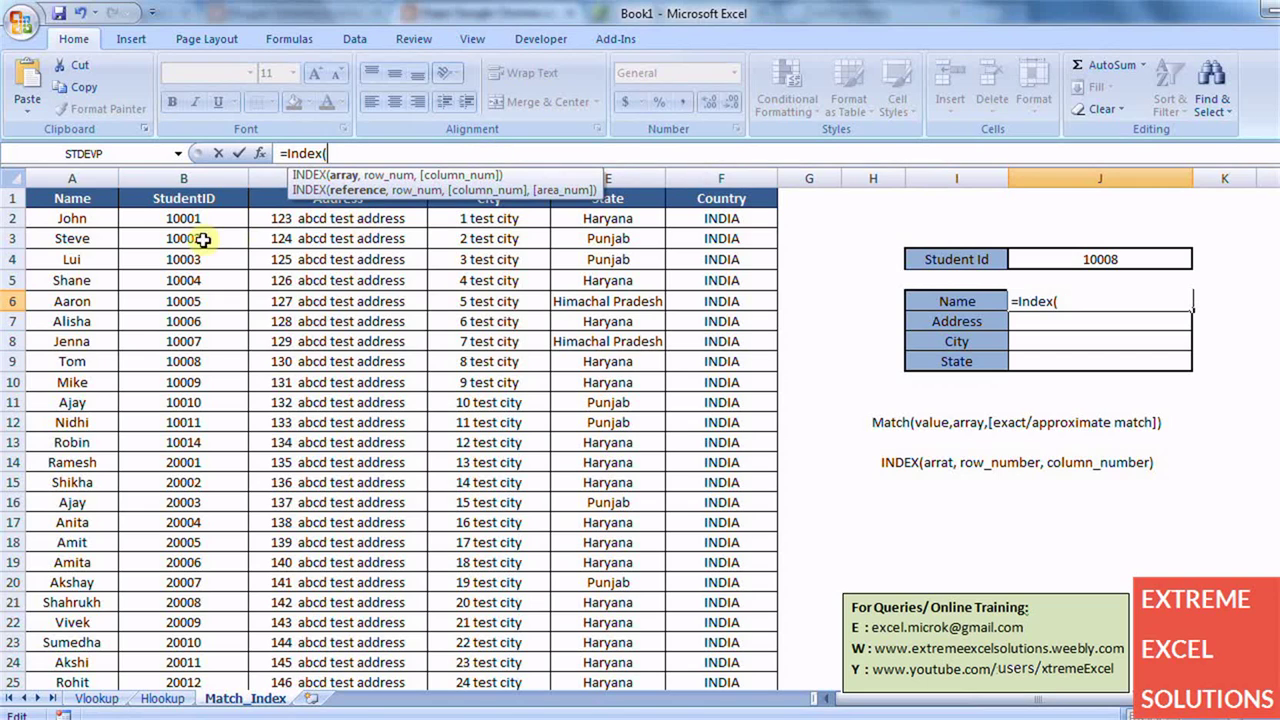
drag(79, 197, 709, 543)
text(,)
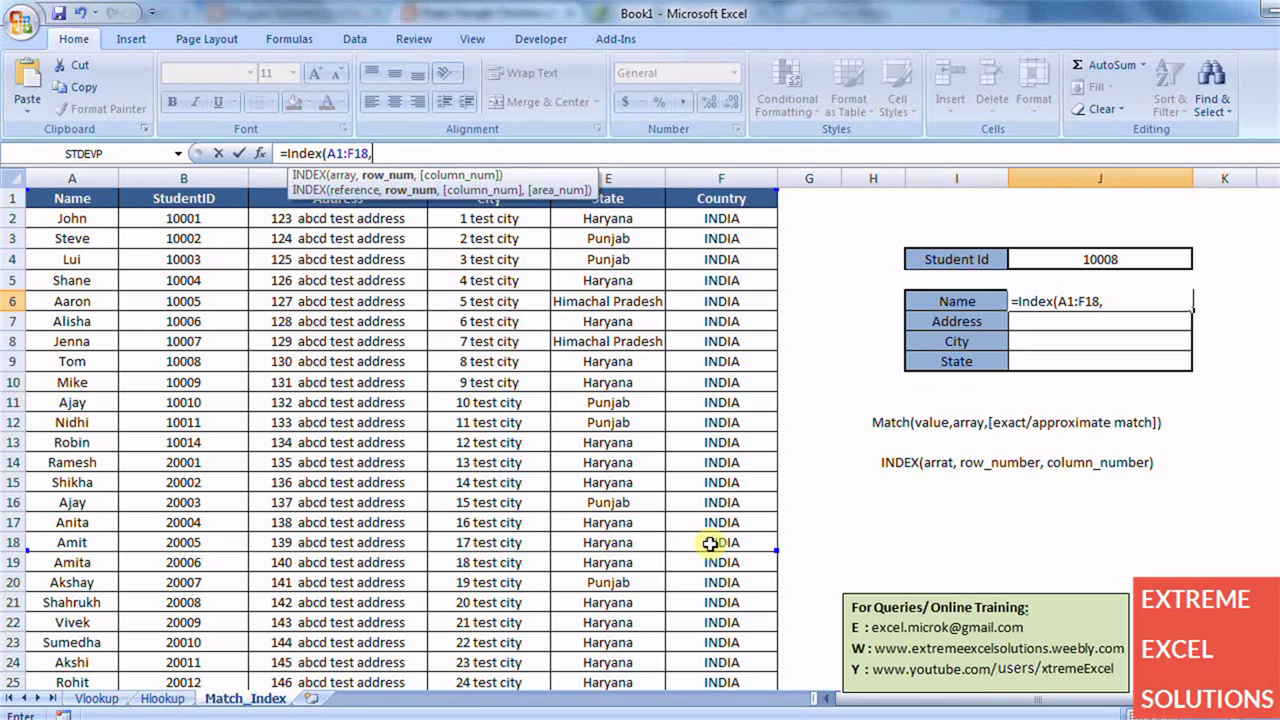
text(MATCH(J4,B1:B19,0),)
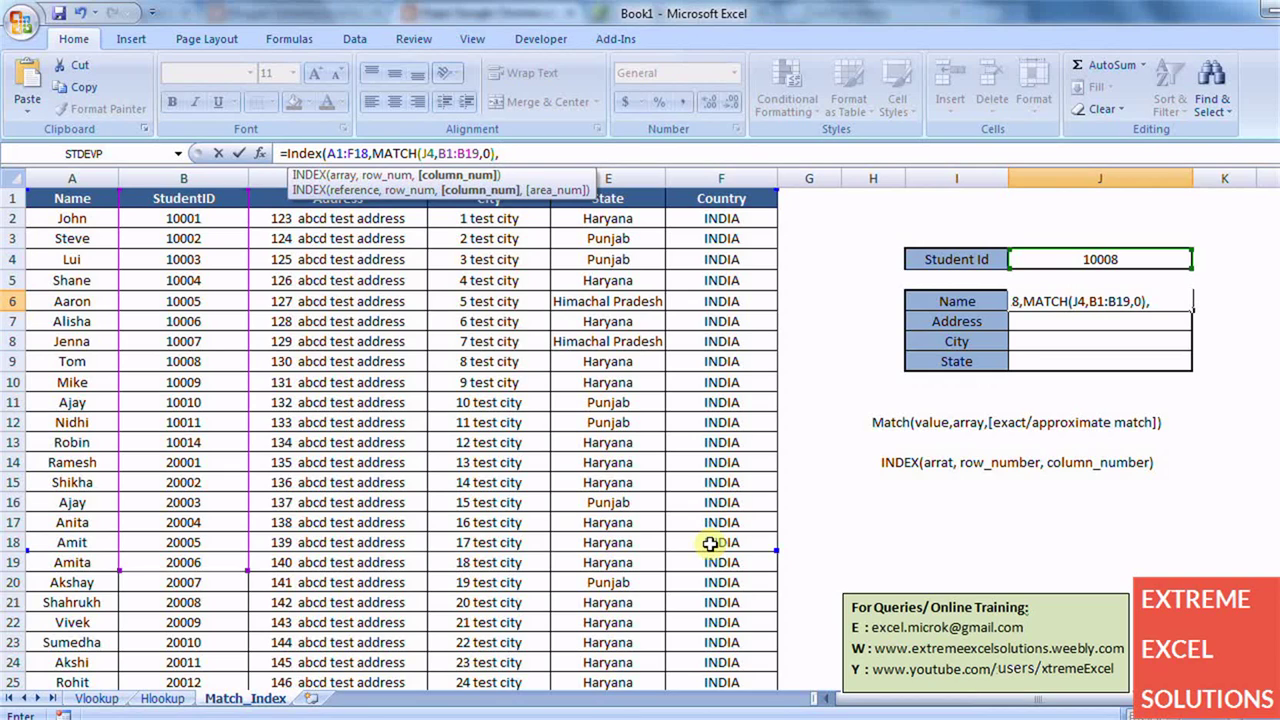
text(1))
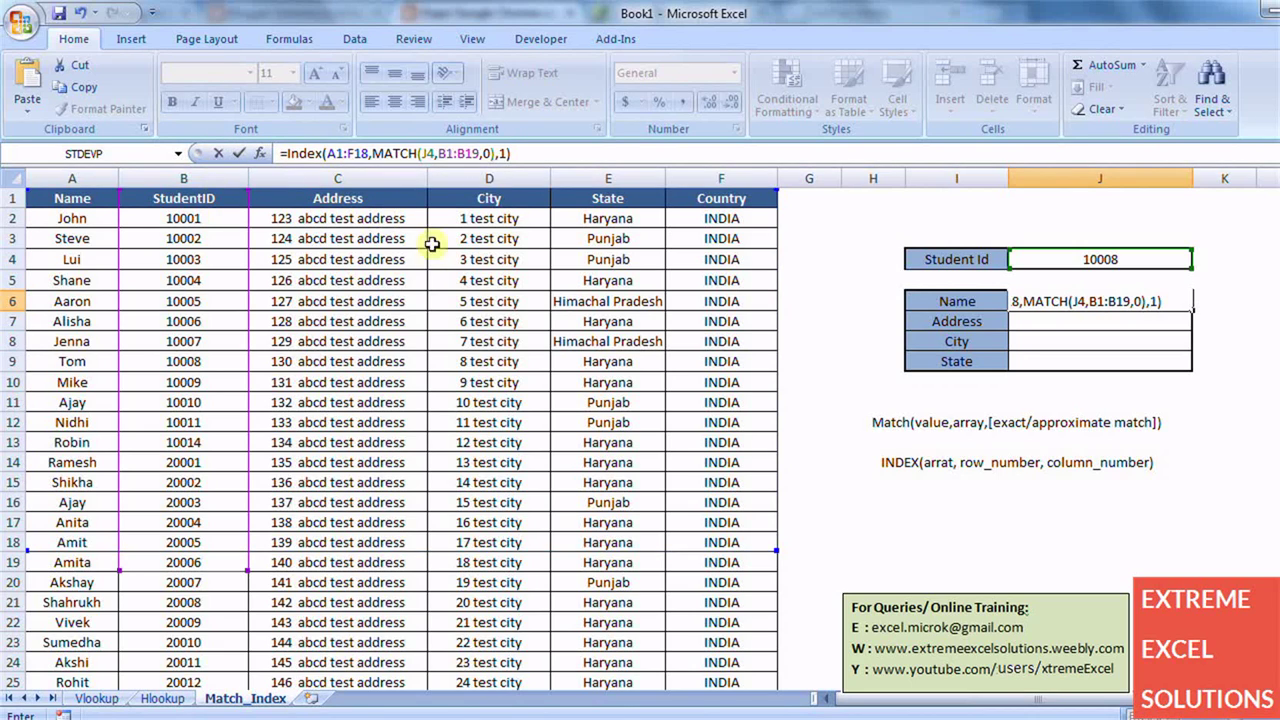
key(Return)
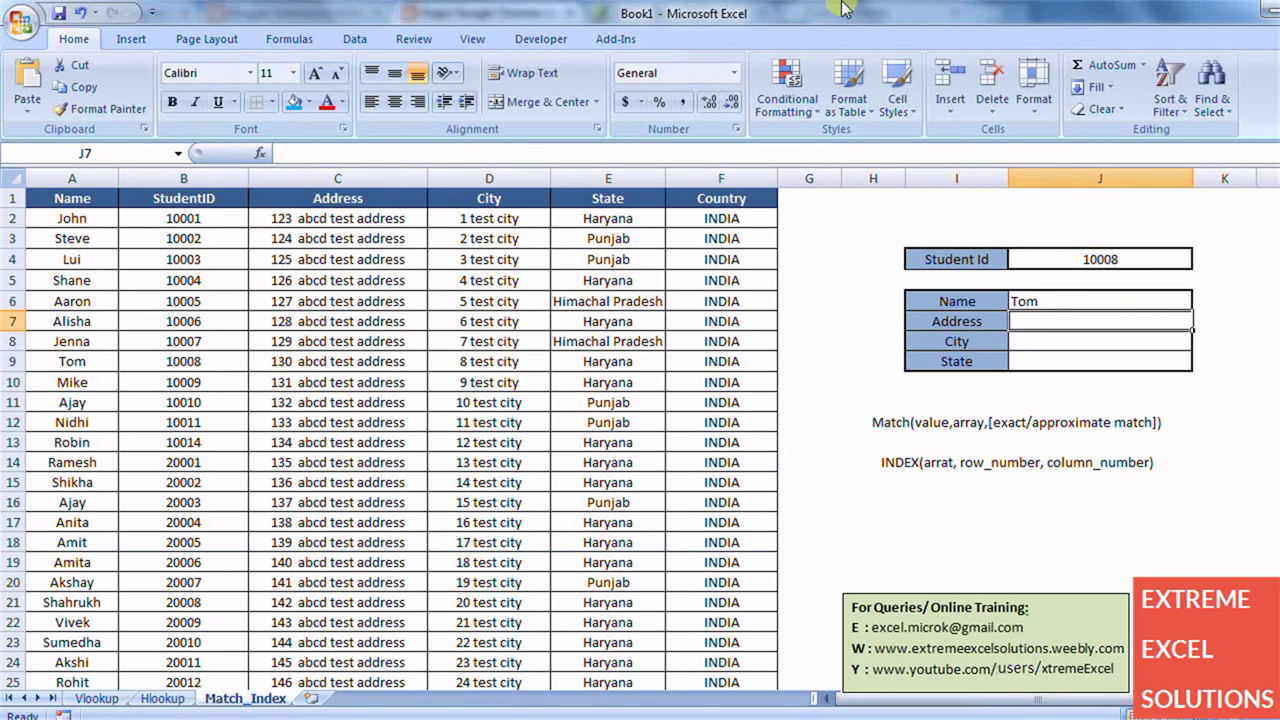
- Change the Student Id in J4 from 10008 to 10006, making Name show Alisha
key(Up)
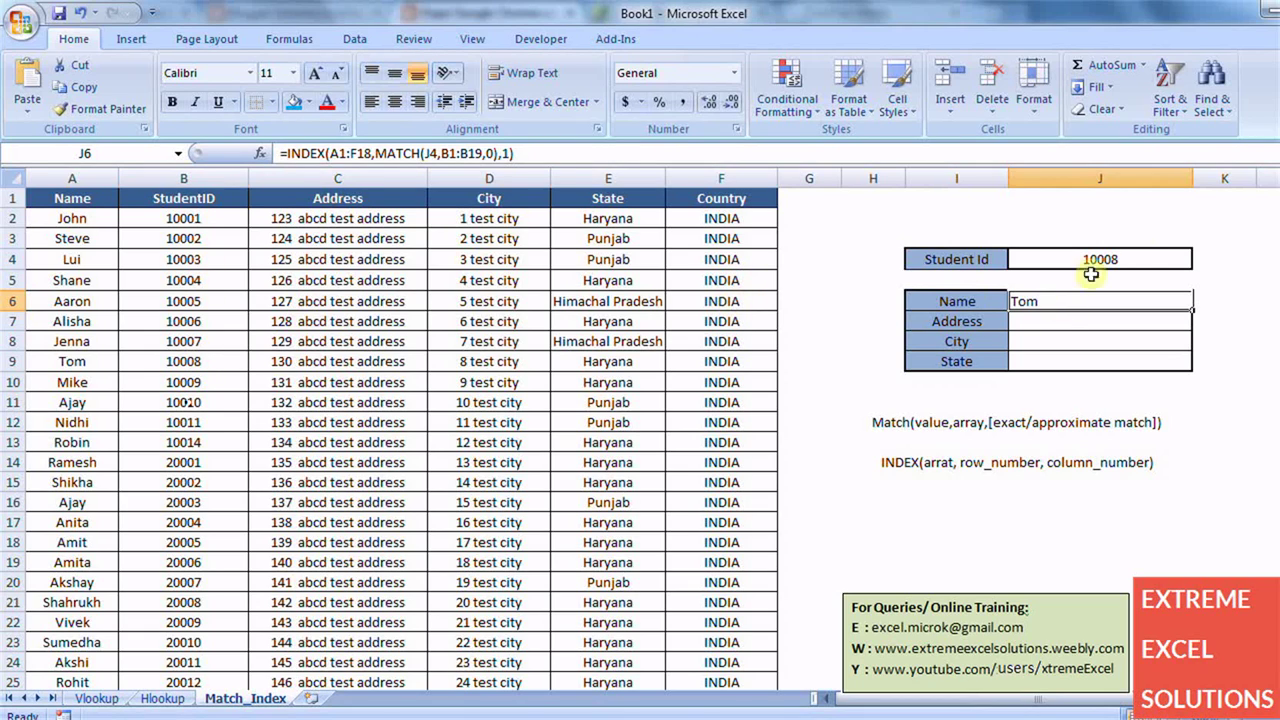
click(1136, 257)
click(823, 158)
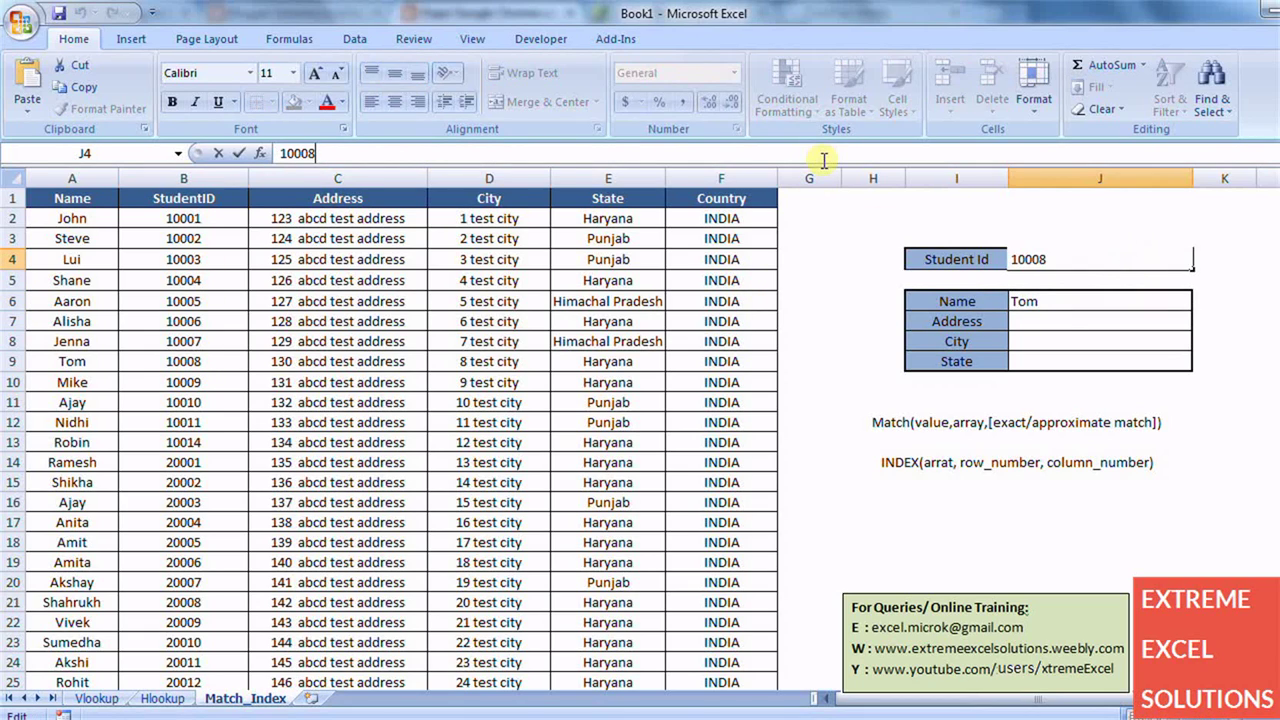
key(BackSpace)
text(6)
key(Return)
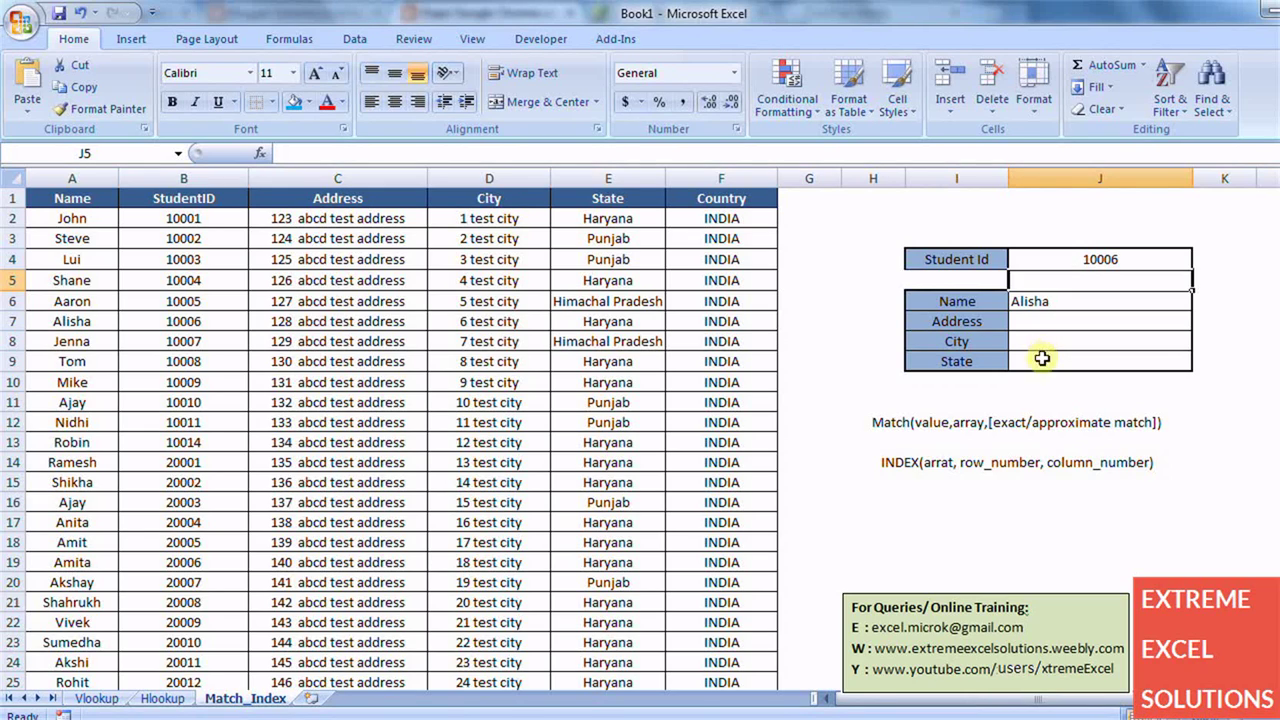
- Enter the contact e-mail address in cell I19, where it becomes a hyperlink
click(982, 567)
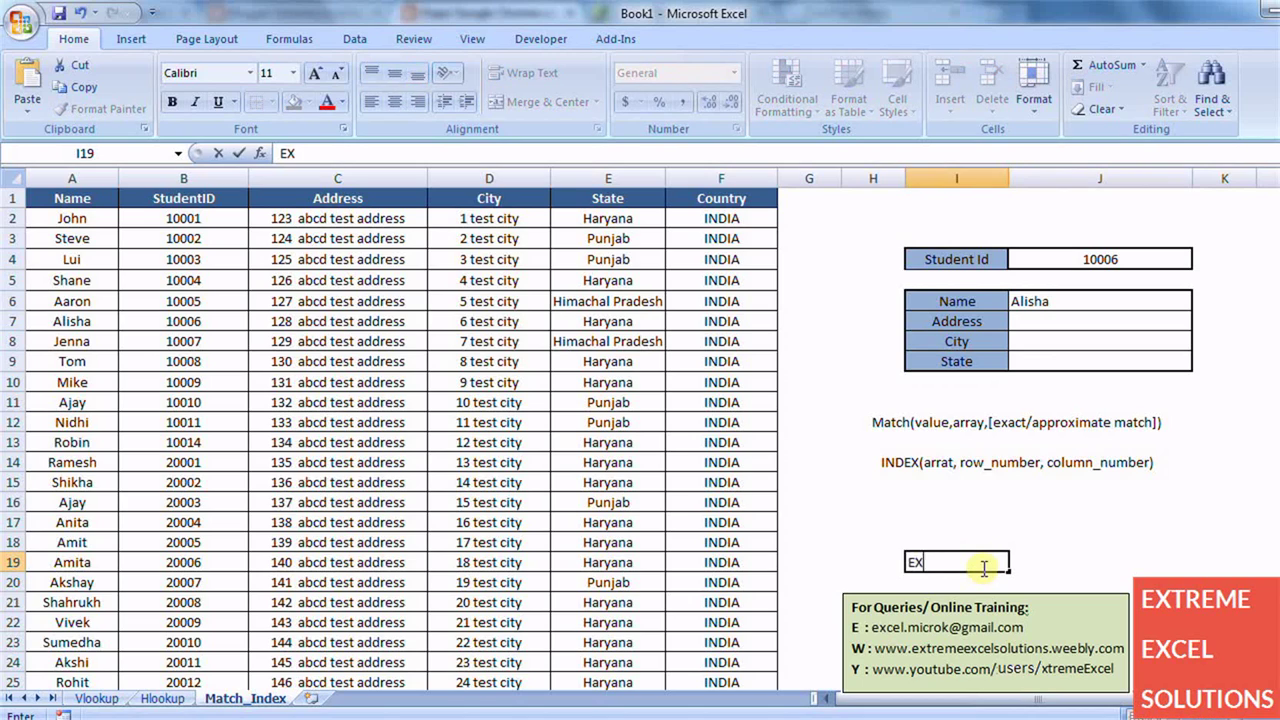
key(ctrl+Return)
key(Return)
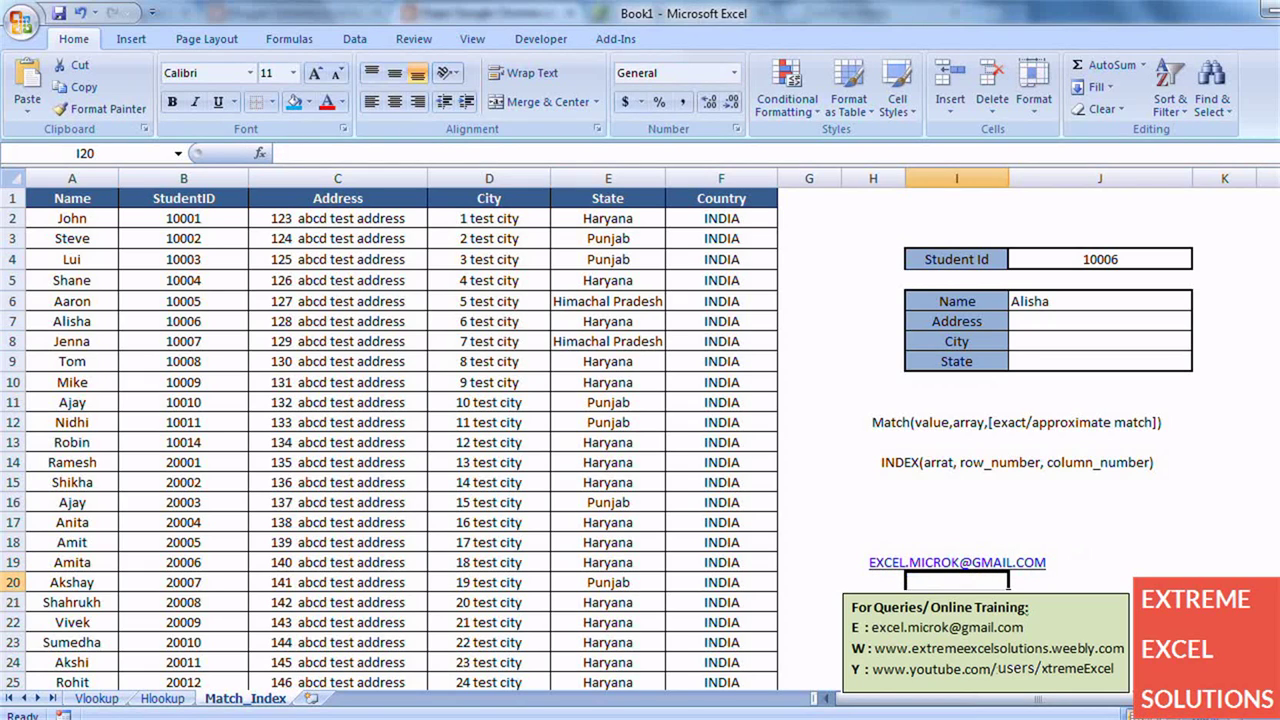